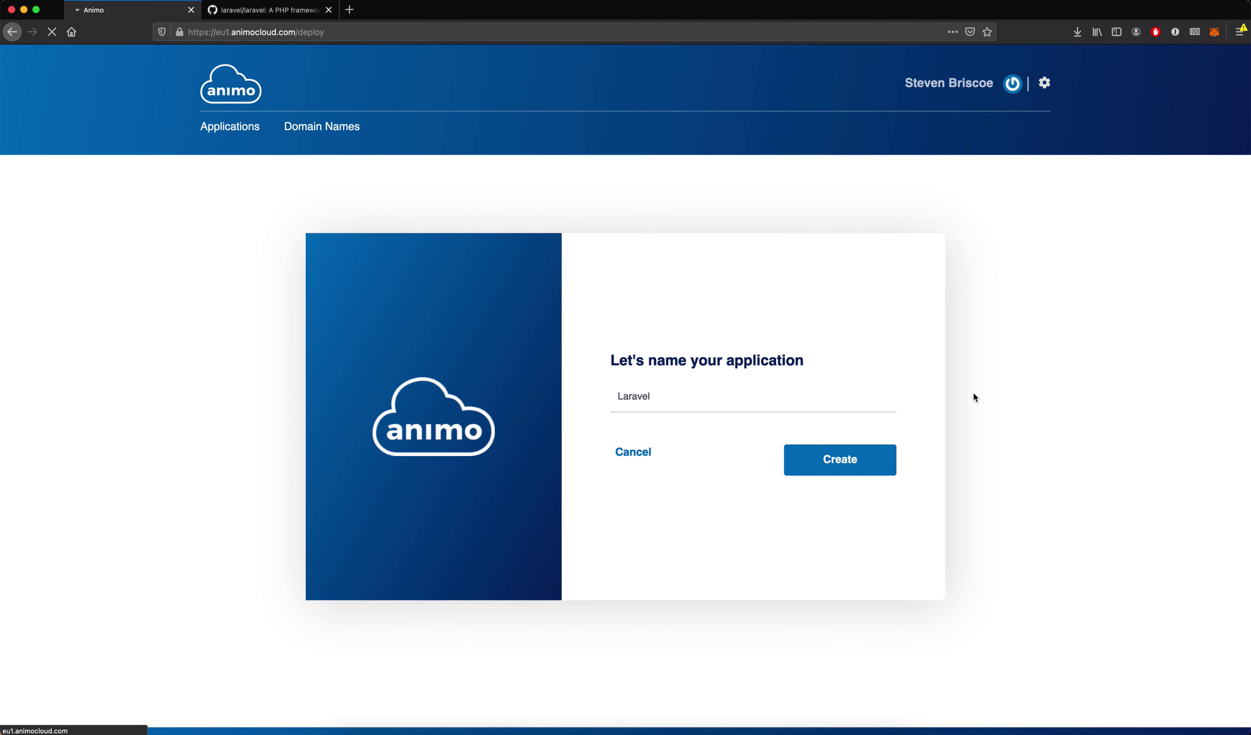
Choose the PHP runtime as the service to add to the new application
scroll(973, 392, "down", 3)
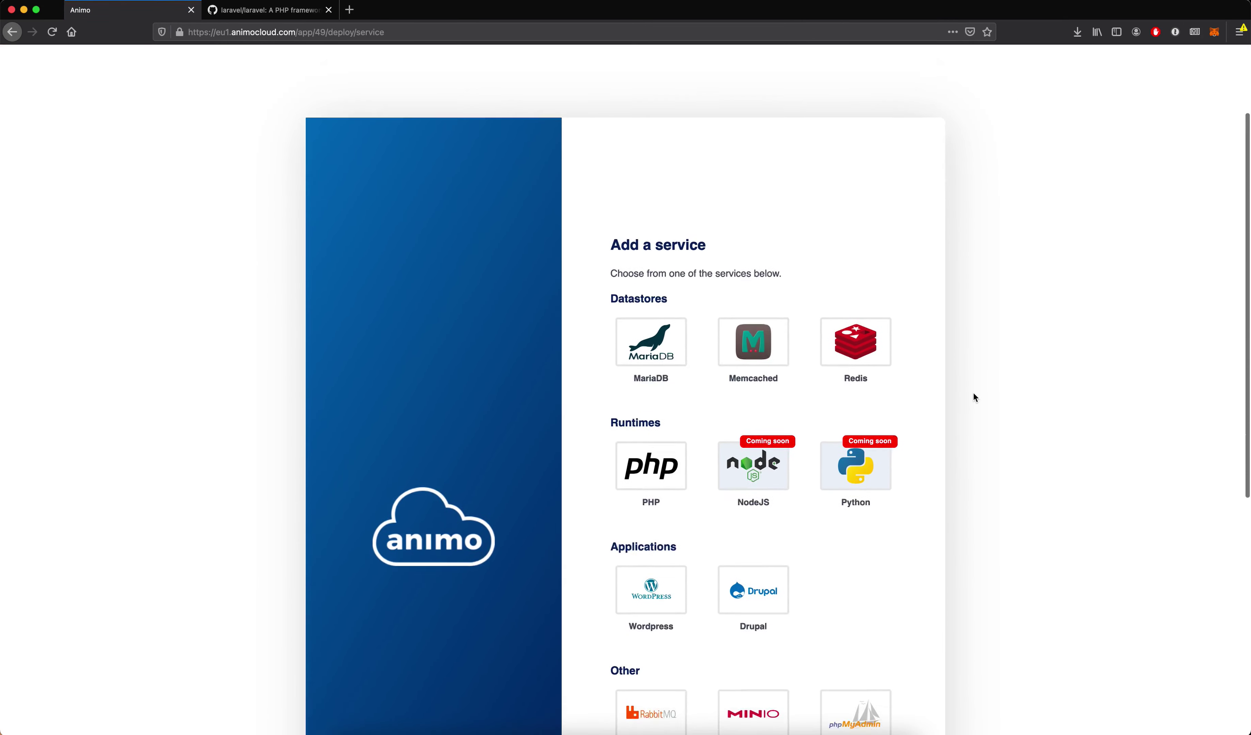
scroll(974, 396, "down", 3)
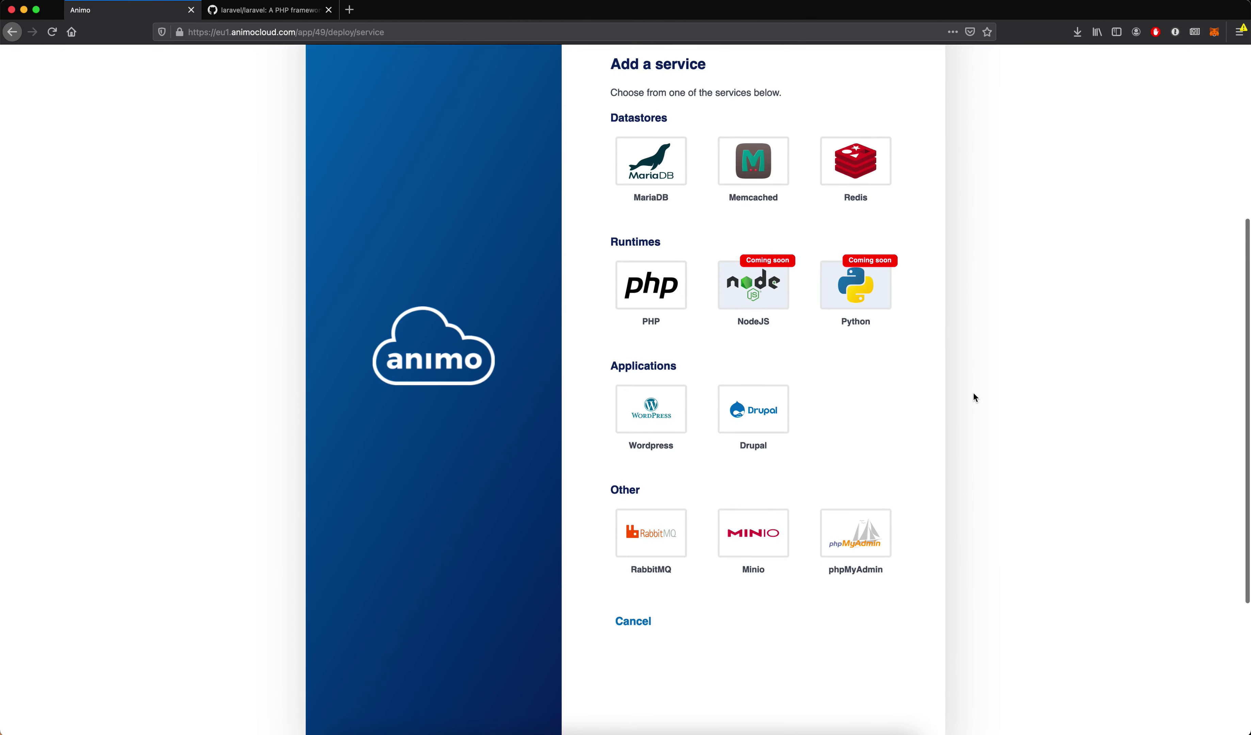
left_click(665, 271)
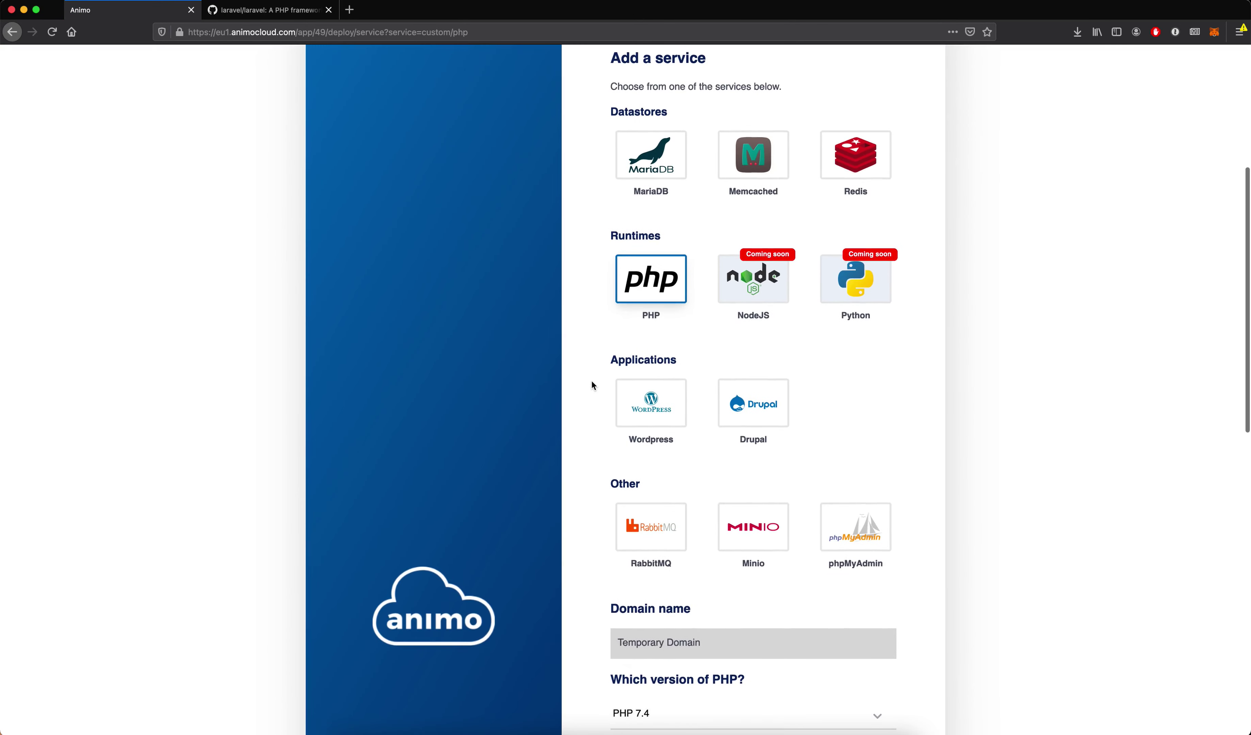
Set the PHP service's version to PHP 8 and its public path to /public
scroll(591, 381, "down", 4)
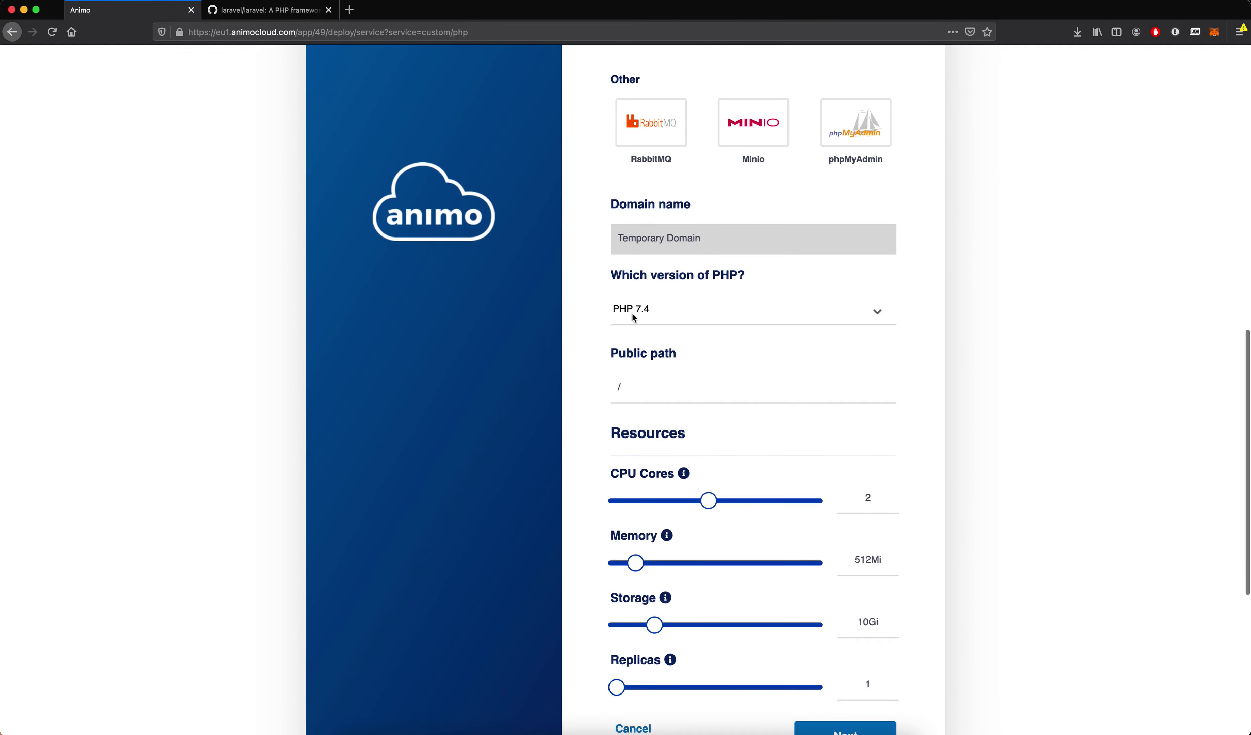
left_click(633, 313)
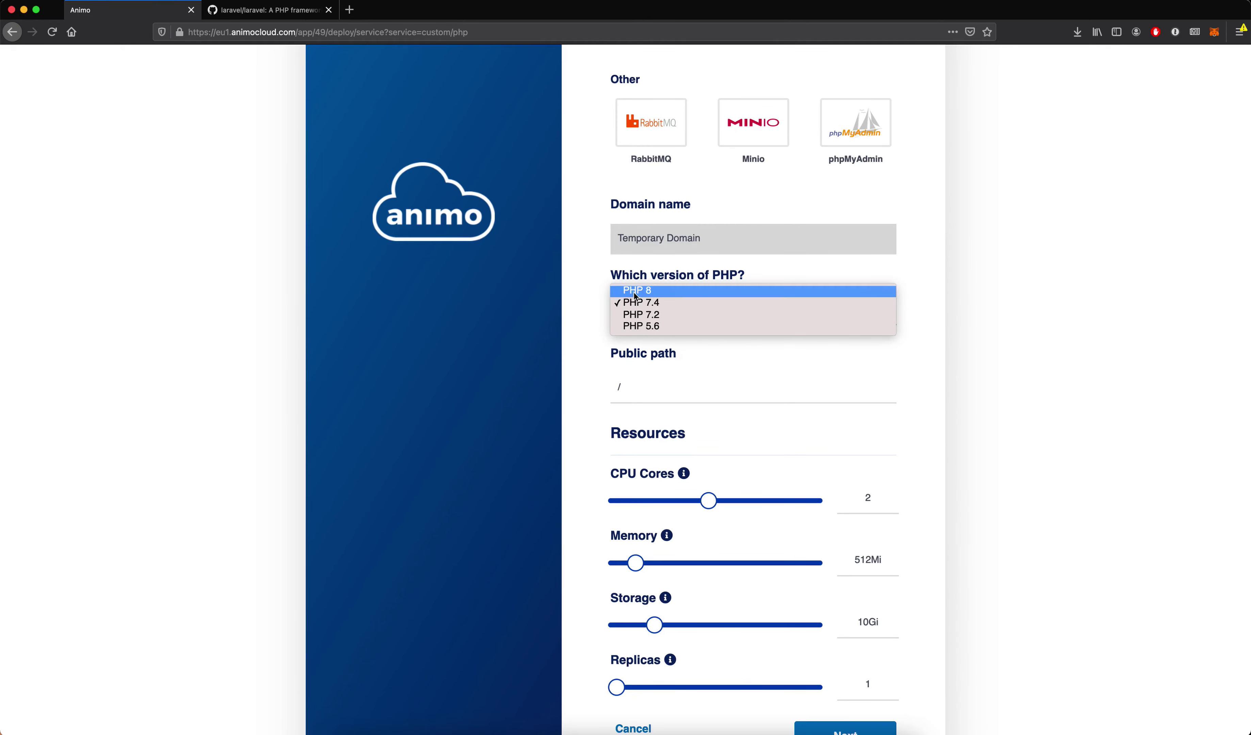
left_click(636, 291)
left_click(647, 387)
type("public")
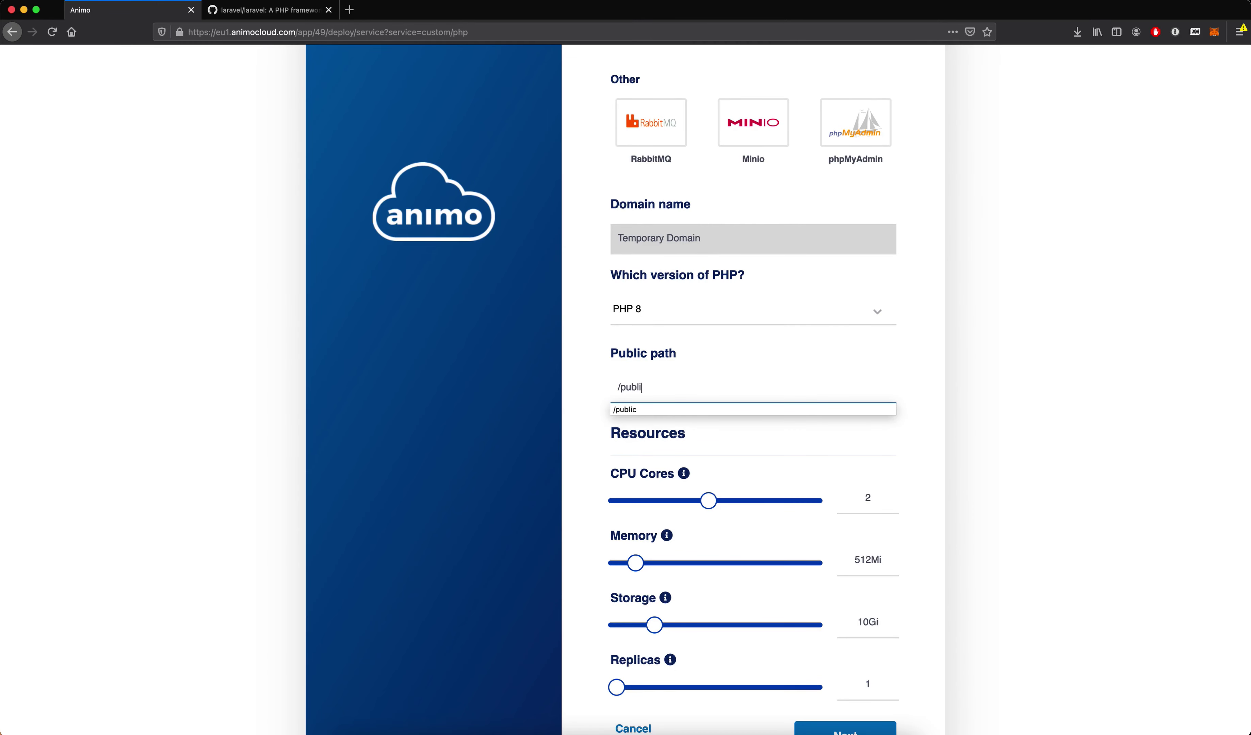
left_click(597, 352)
Reduce the PHP service's CPU cores to 1 and continue to the Git repository setup
scroll(597, 352, "down", 3)
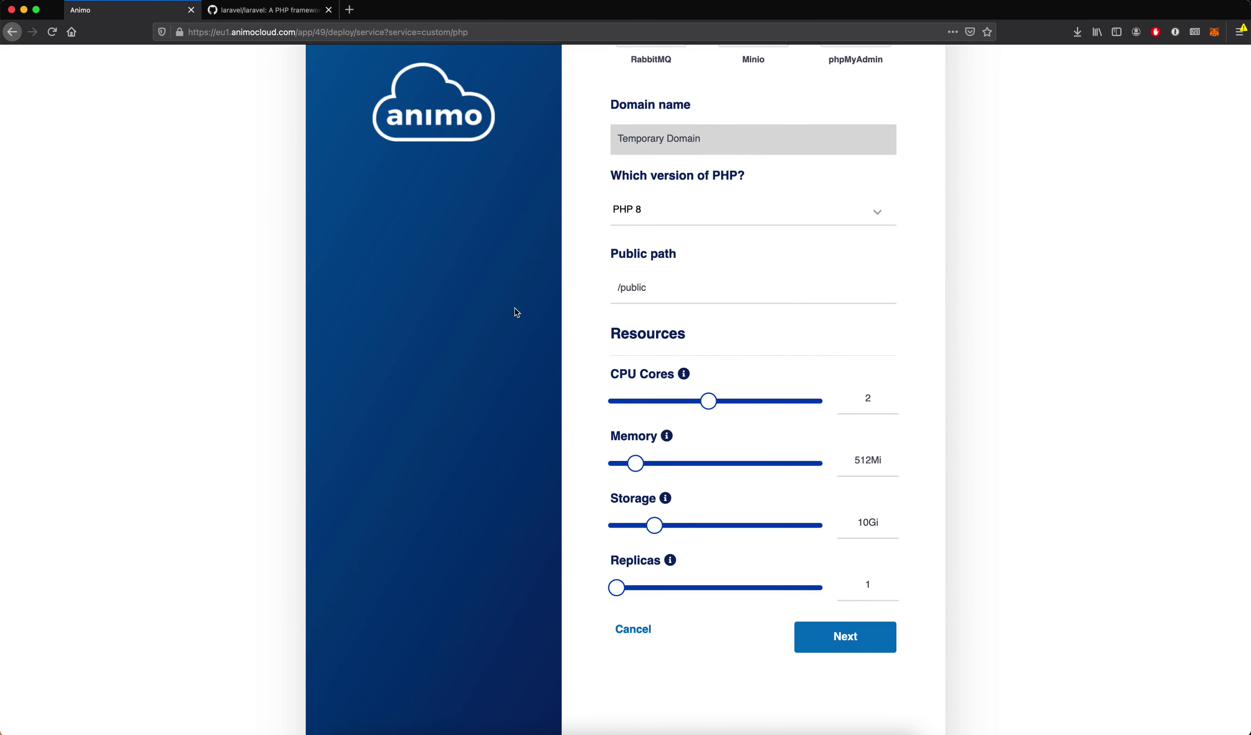
scroll(597, 403, "down", 1)
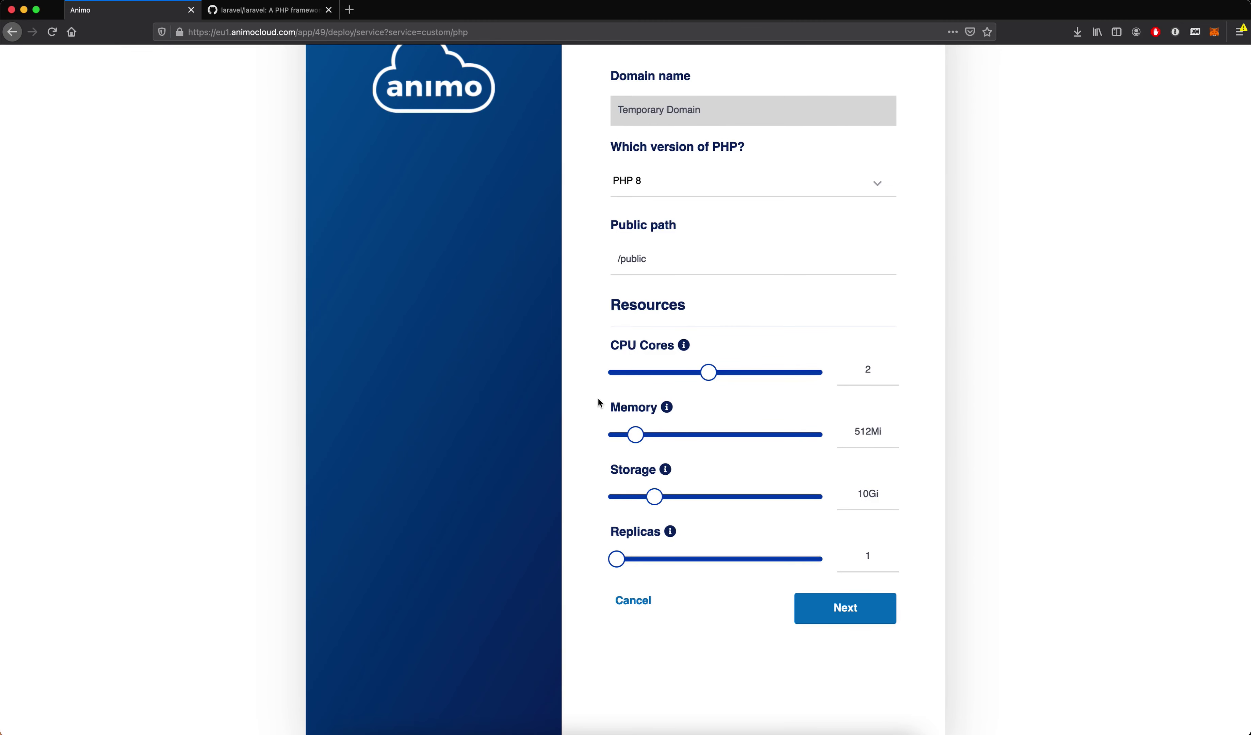
left_click_drag(708, 373, 657, 372)
scroll(742, 519, "down", 1)
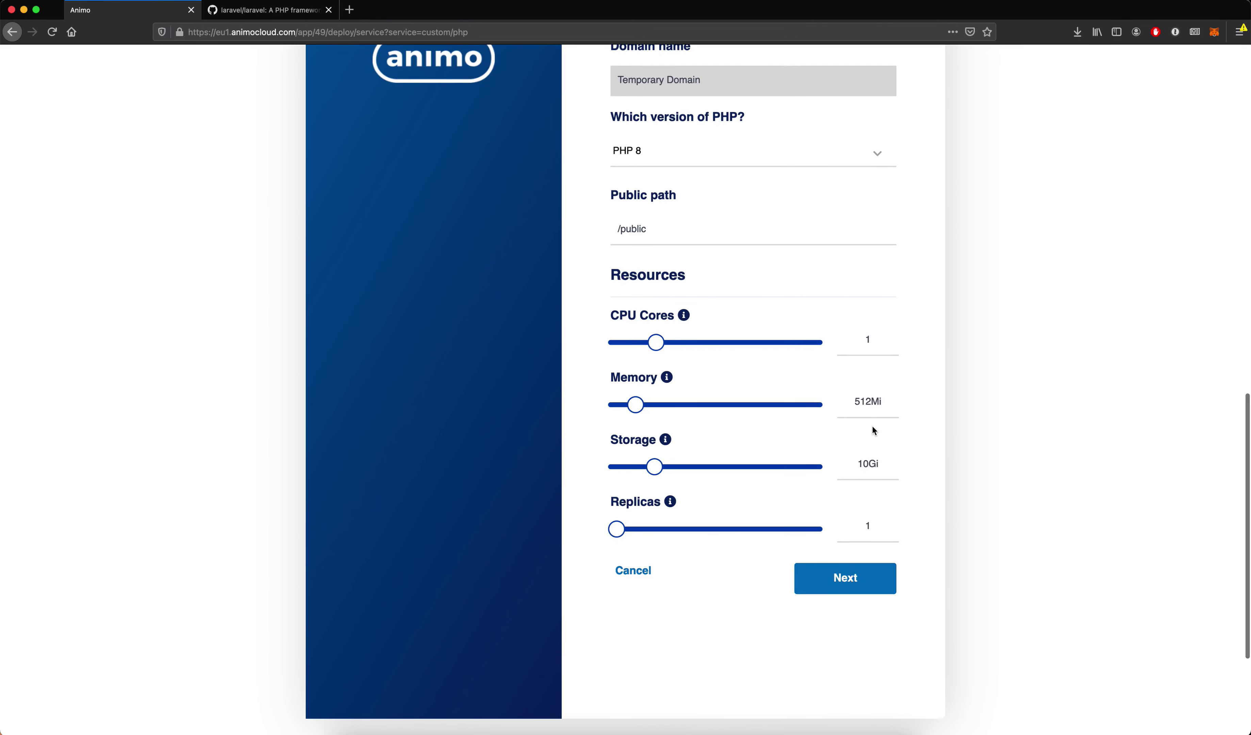
scroll(859, 518, "down", 1)
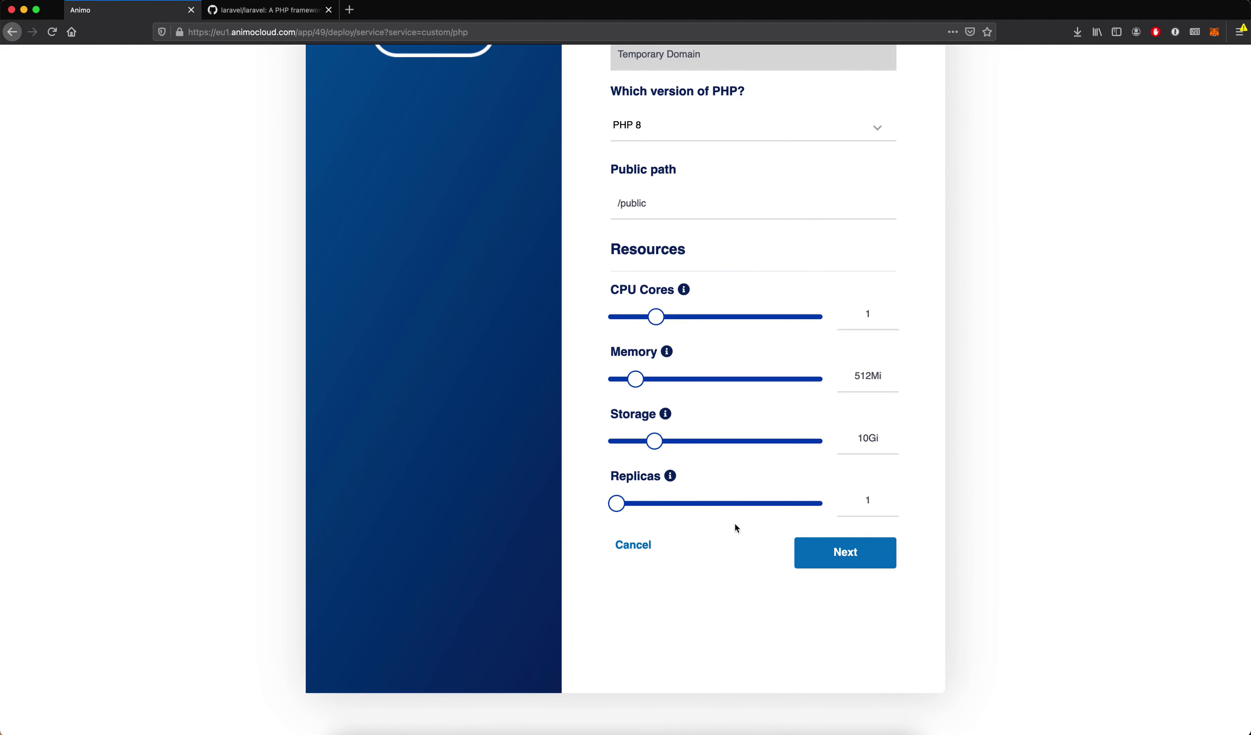
left_click(851, 558)
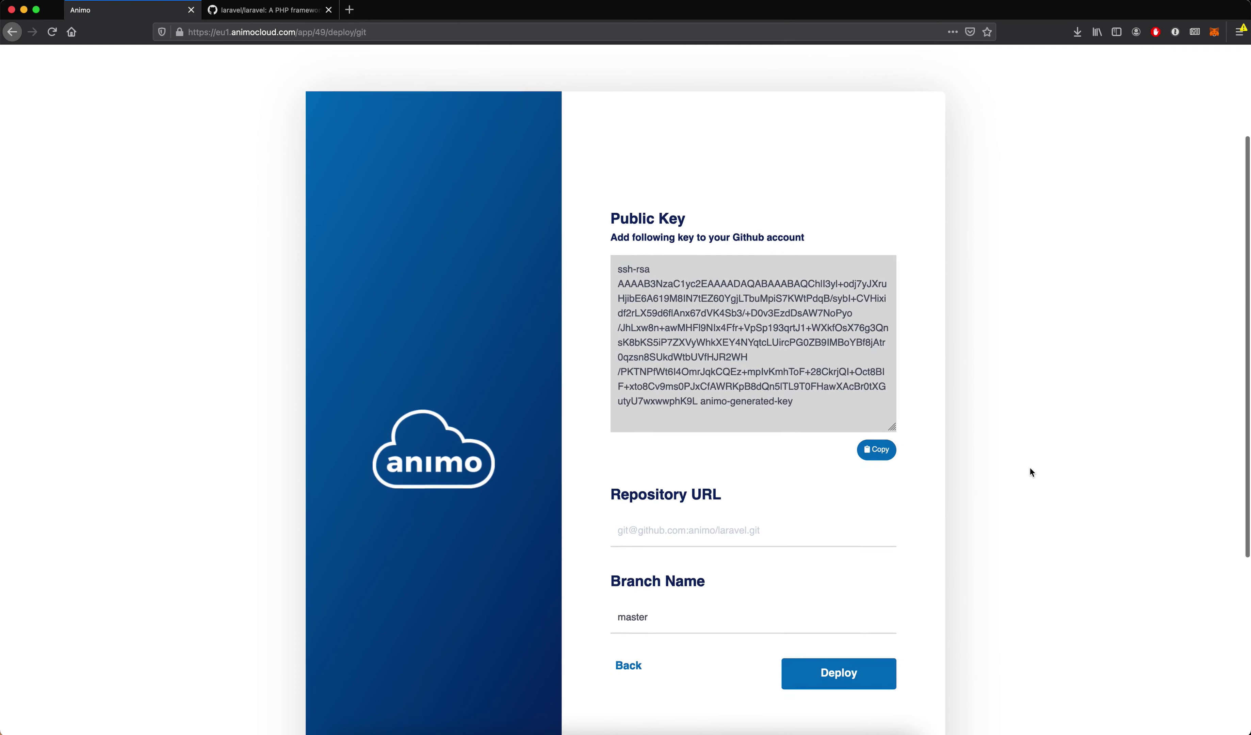
Switch to the laravel/laravel repository on GitHub and copy its HTTPS clone URL
scroll(1030, 467, "down", 3)
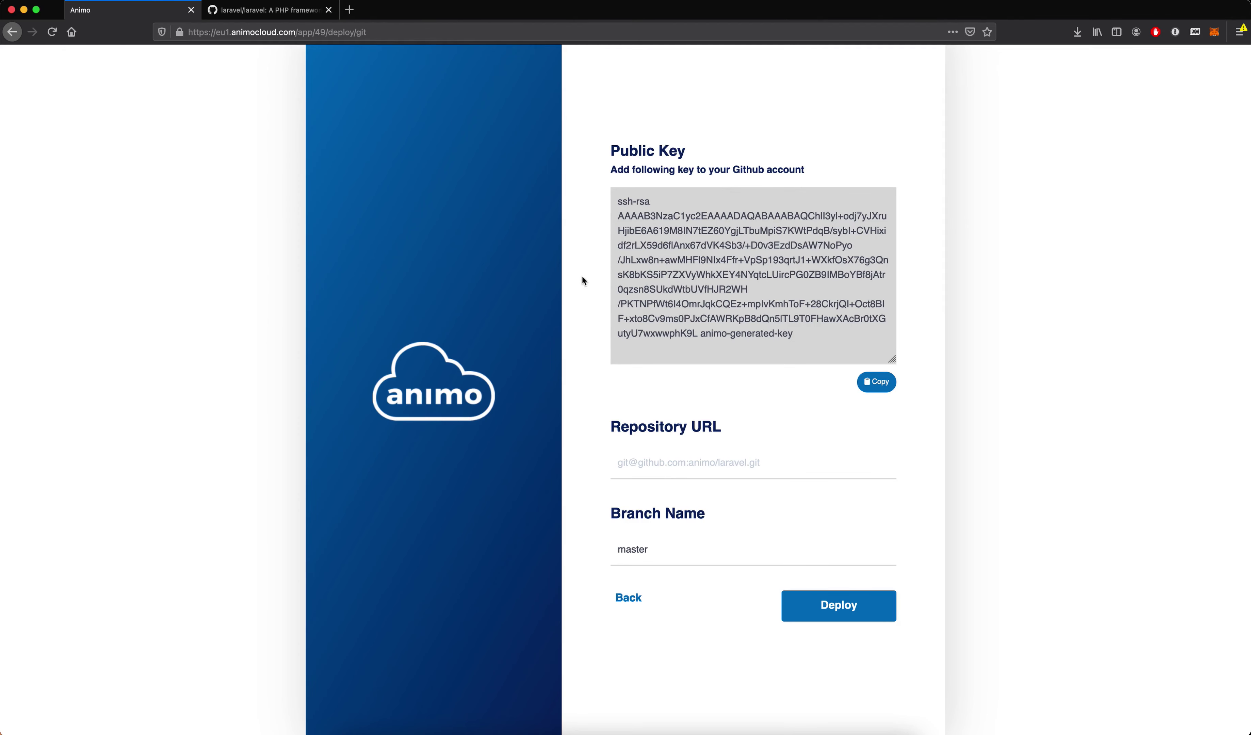
scroll(582, 280, "down", 1)
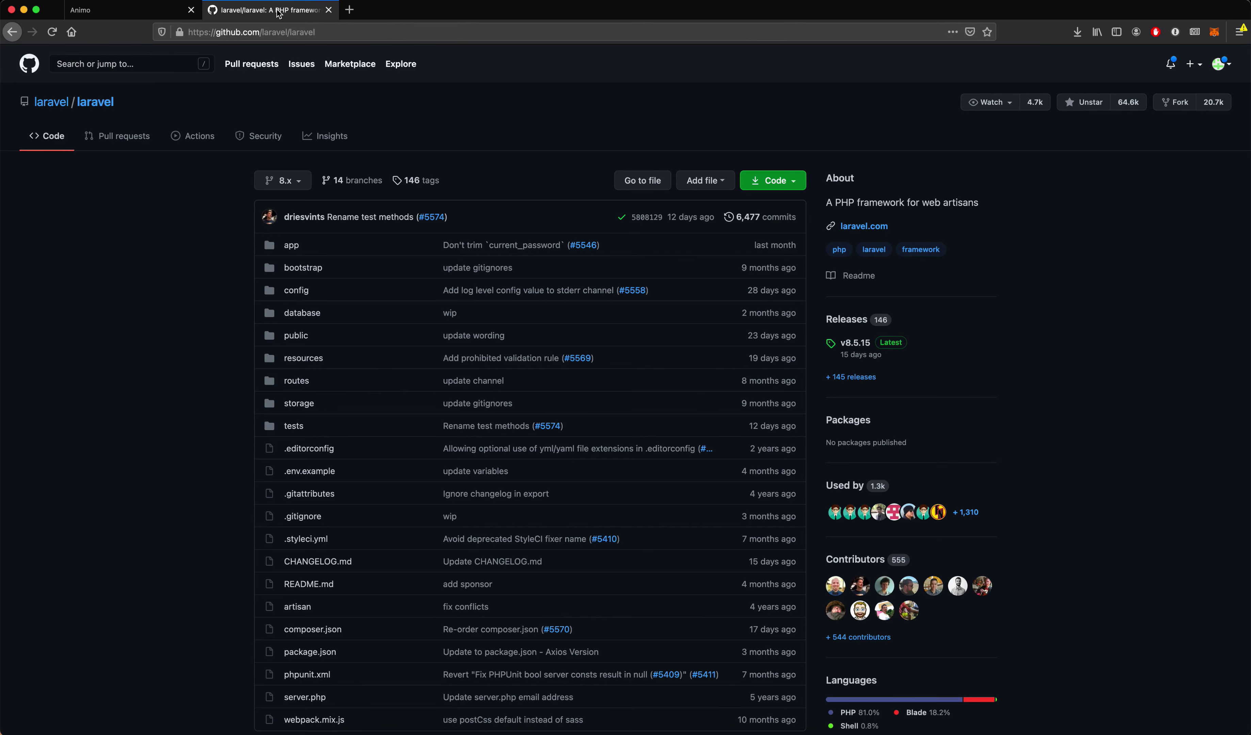
left_click(279, 11)
left_click(776, 183)
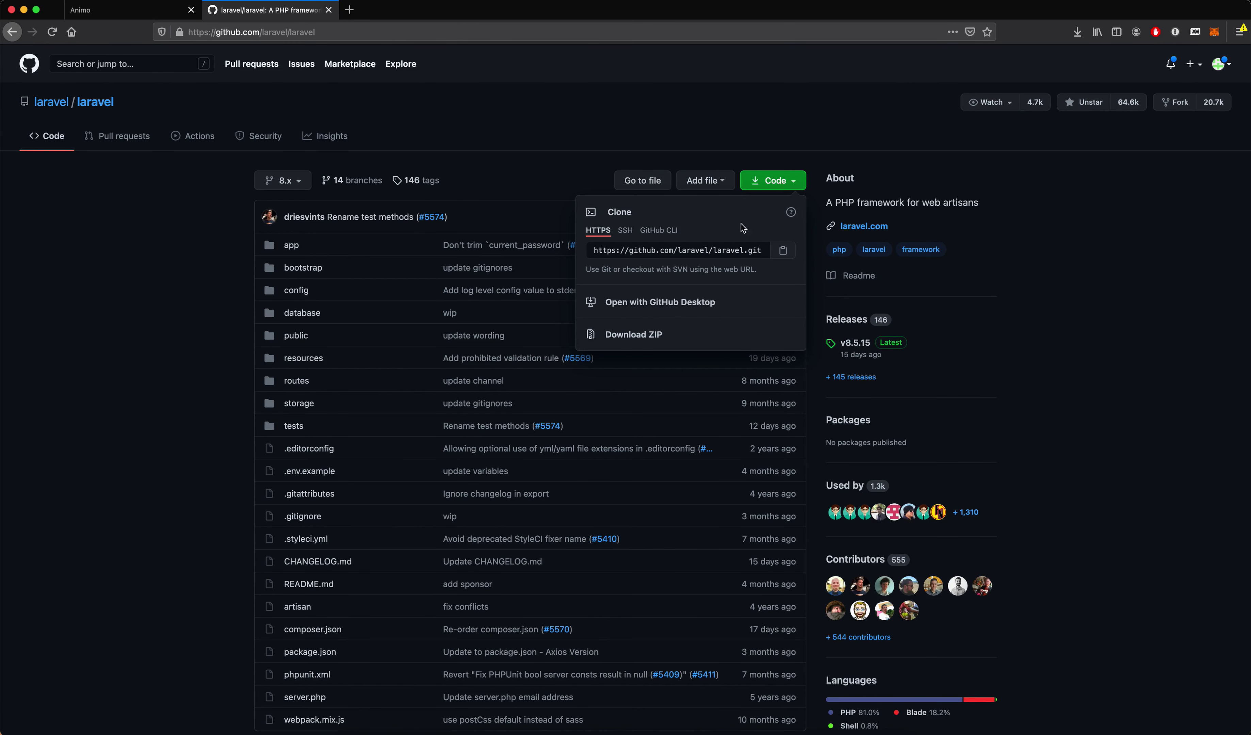
left_click(647, 255)
left_click(646, 257)
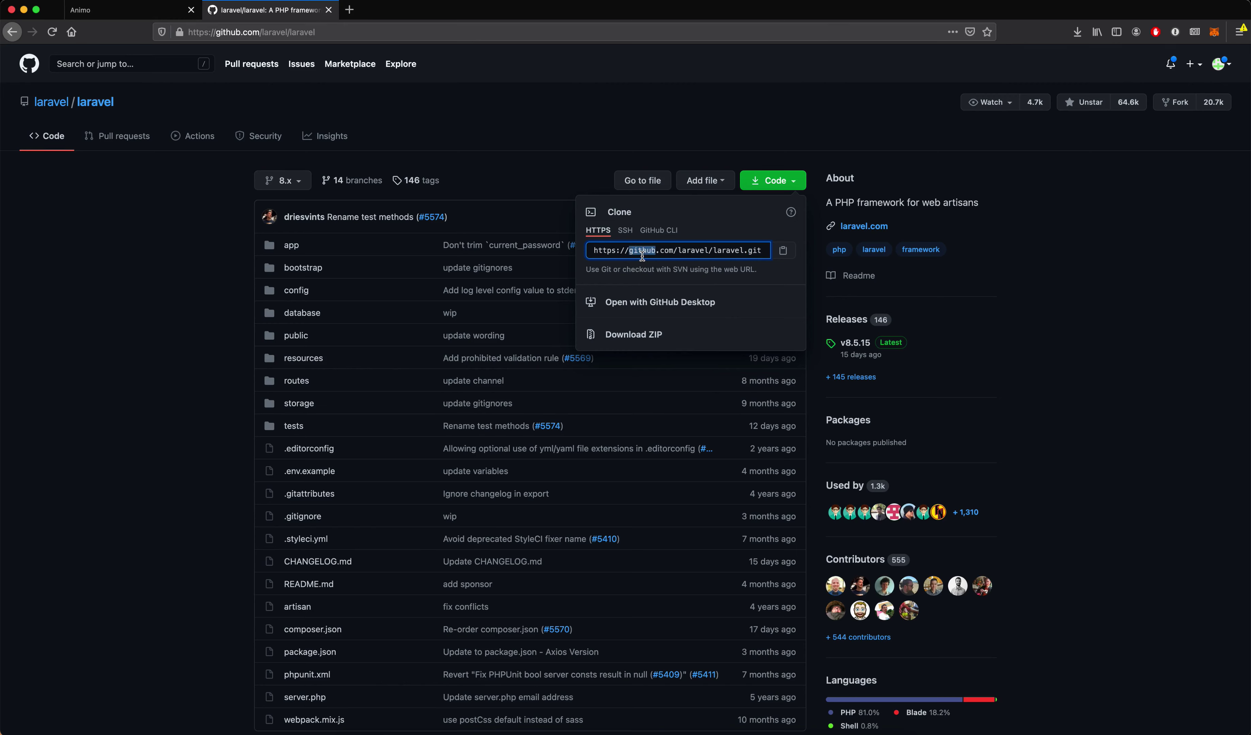
triple_click(646, 256)
key("super+c")
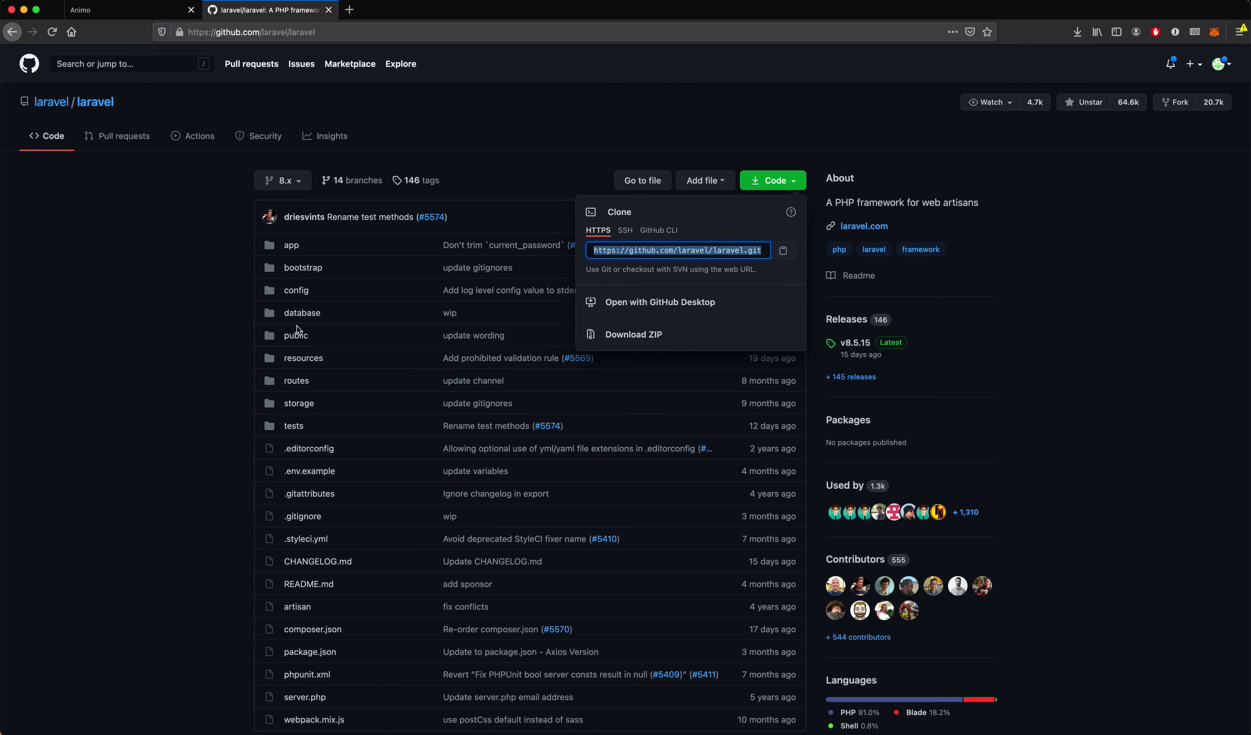
left_click(217, 271)
left_click(157, 15)
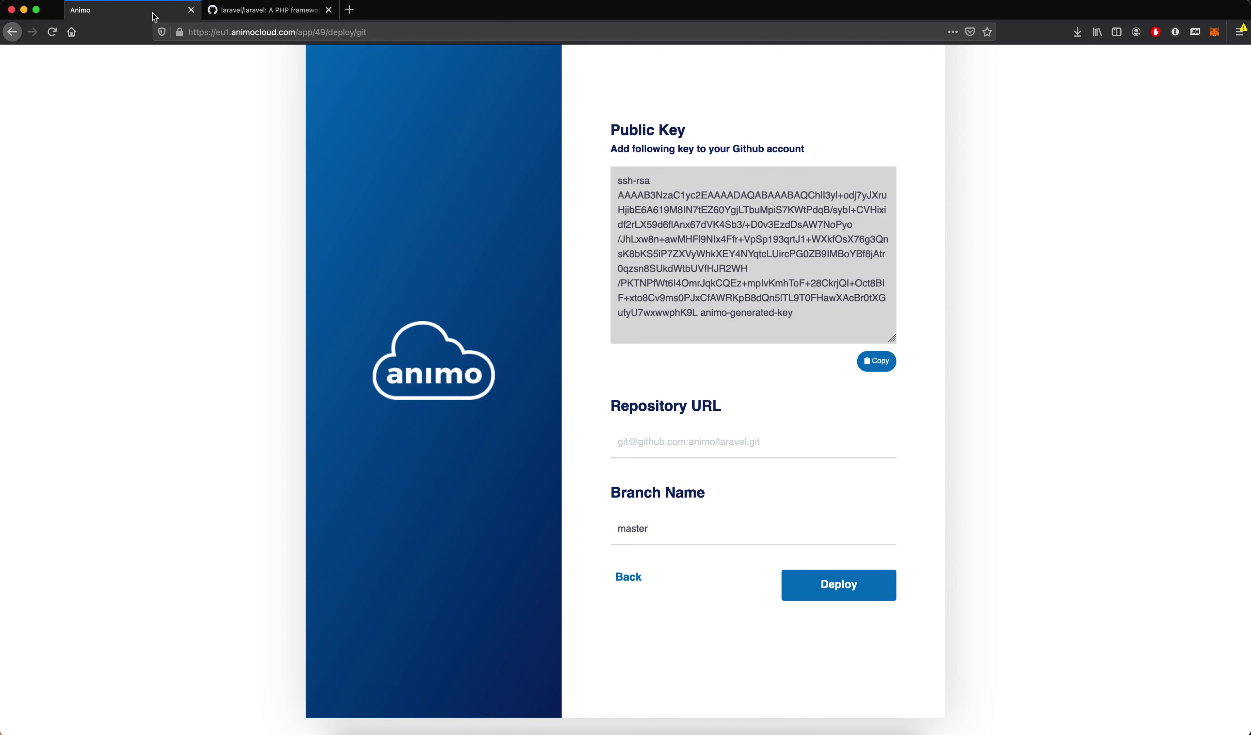
left_click(670, 401)
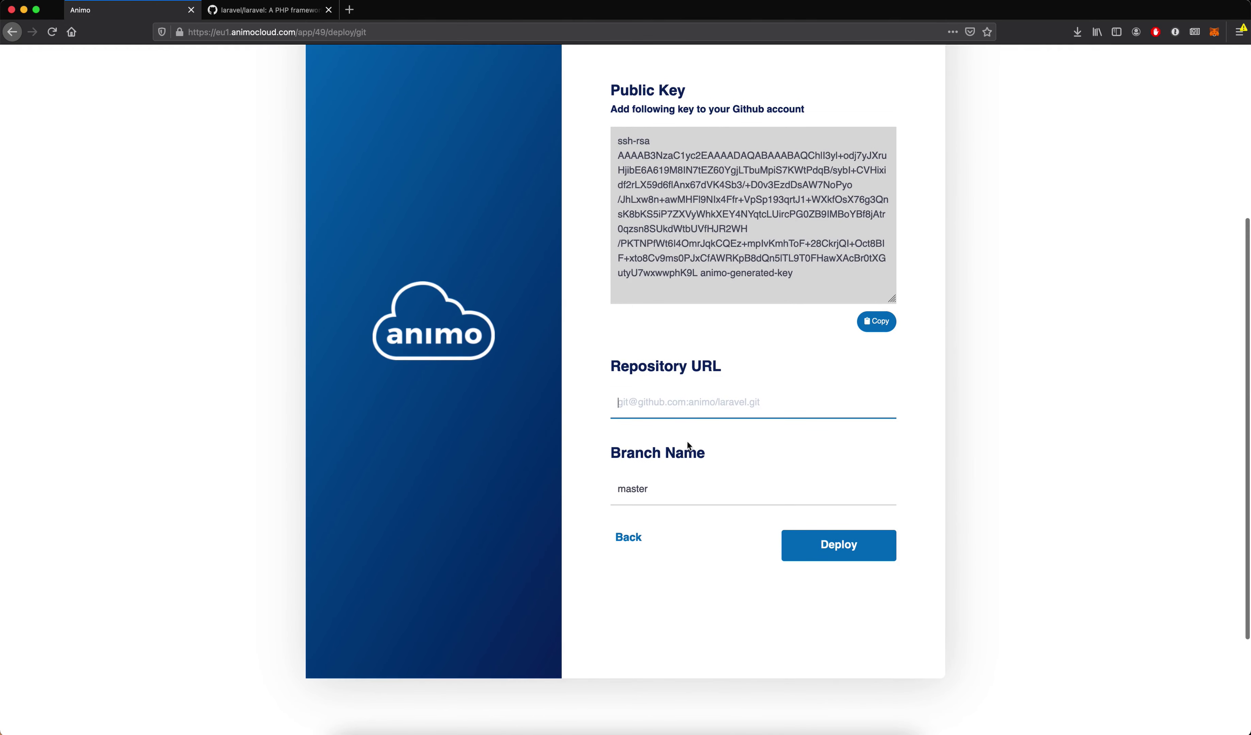
key("super+v")
Set the branch name to 8.x and deploy the PHP service
left_click(641, 503)
double_click(641, 503)
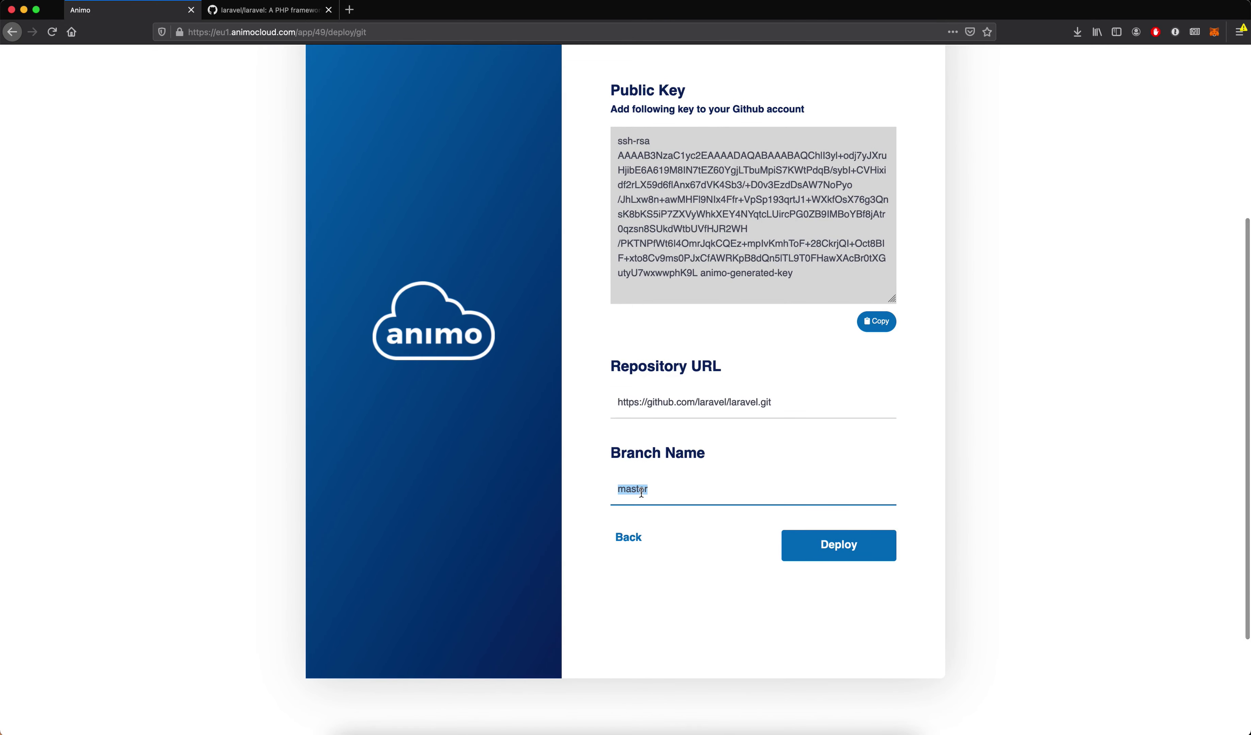
type("8.")
left_click(629, 512)
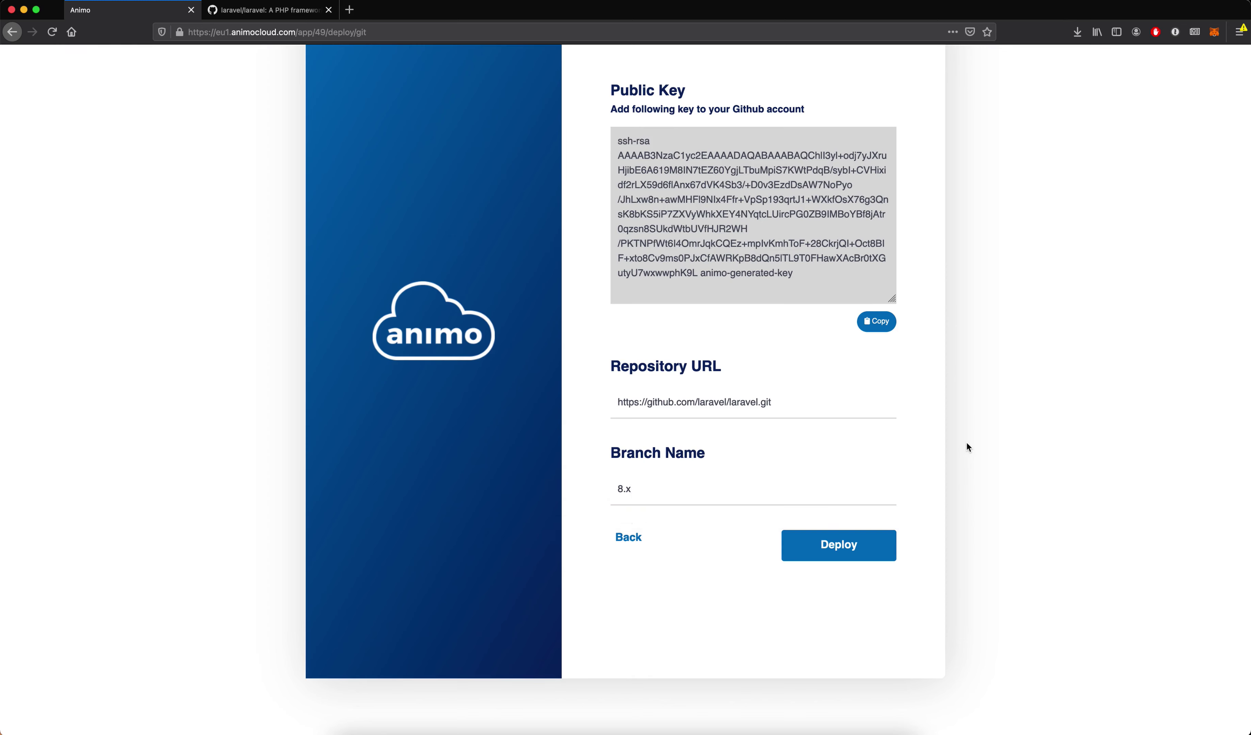
left_click(868, 550)
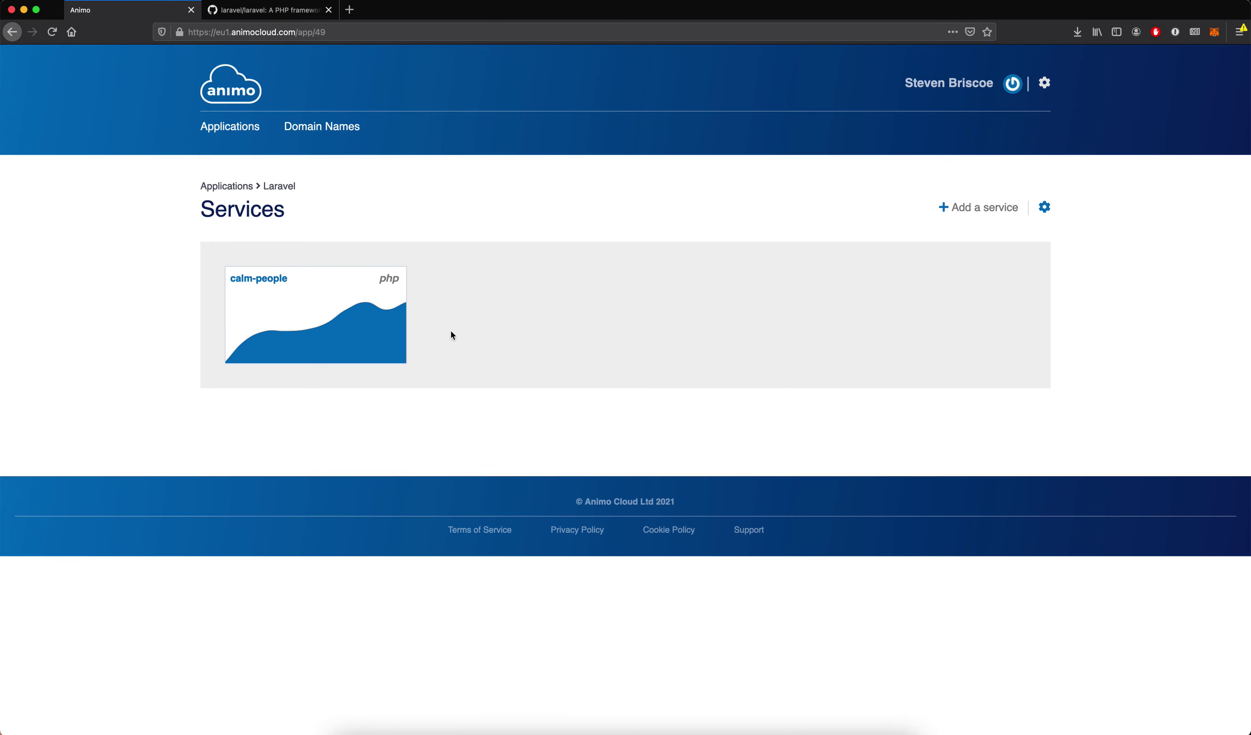
Open the calm-people PHP service and check its logs
left_click(364, 311)
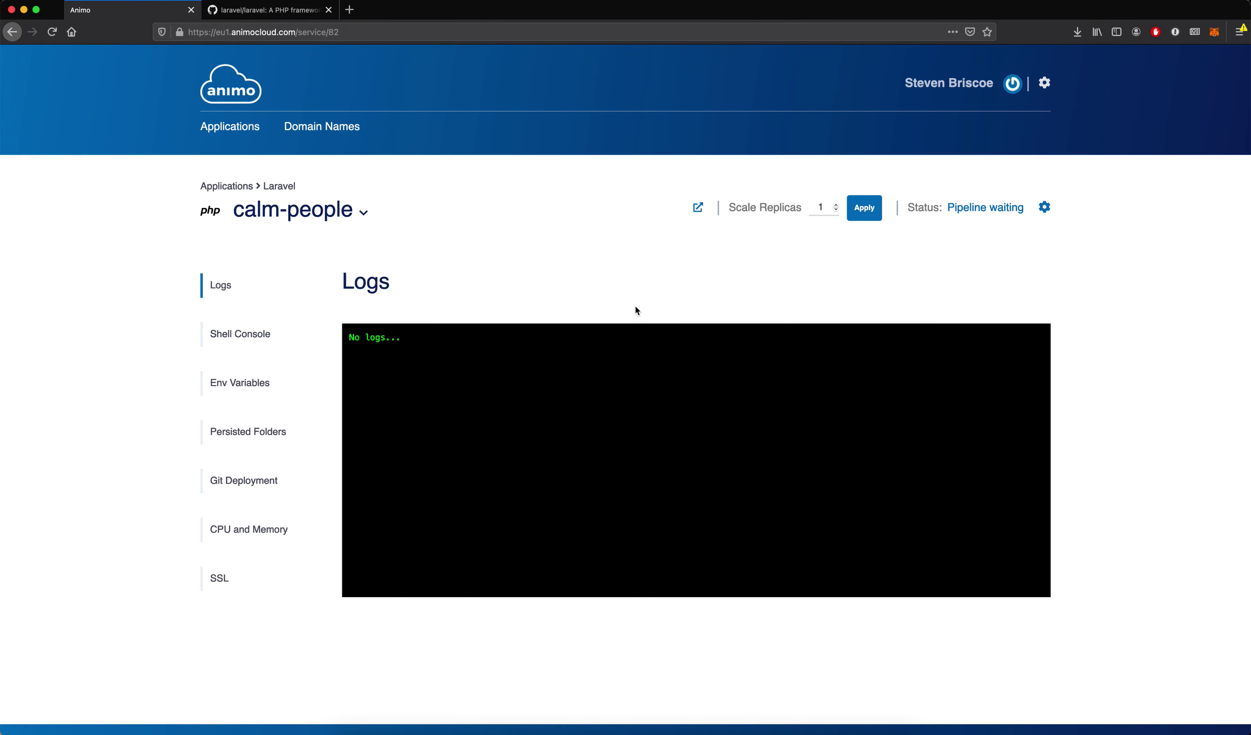
scroll(637, 311, "down", 2)
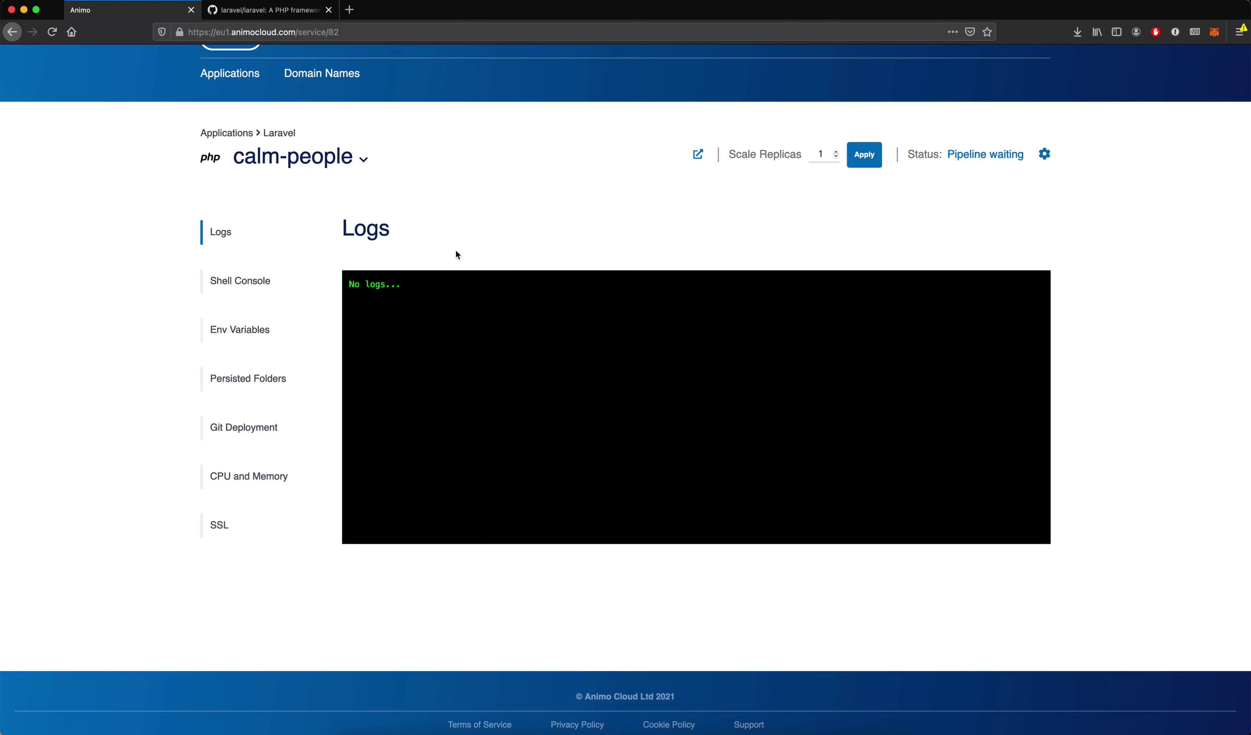
Start adding another service to the Laravel application and choose the MariaDB datastore
left_click(326, 165)
left_click(279, 191)
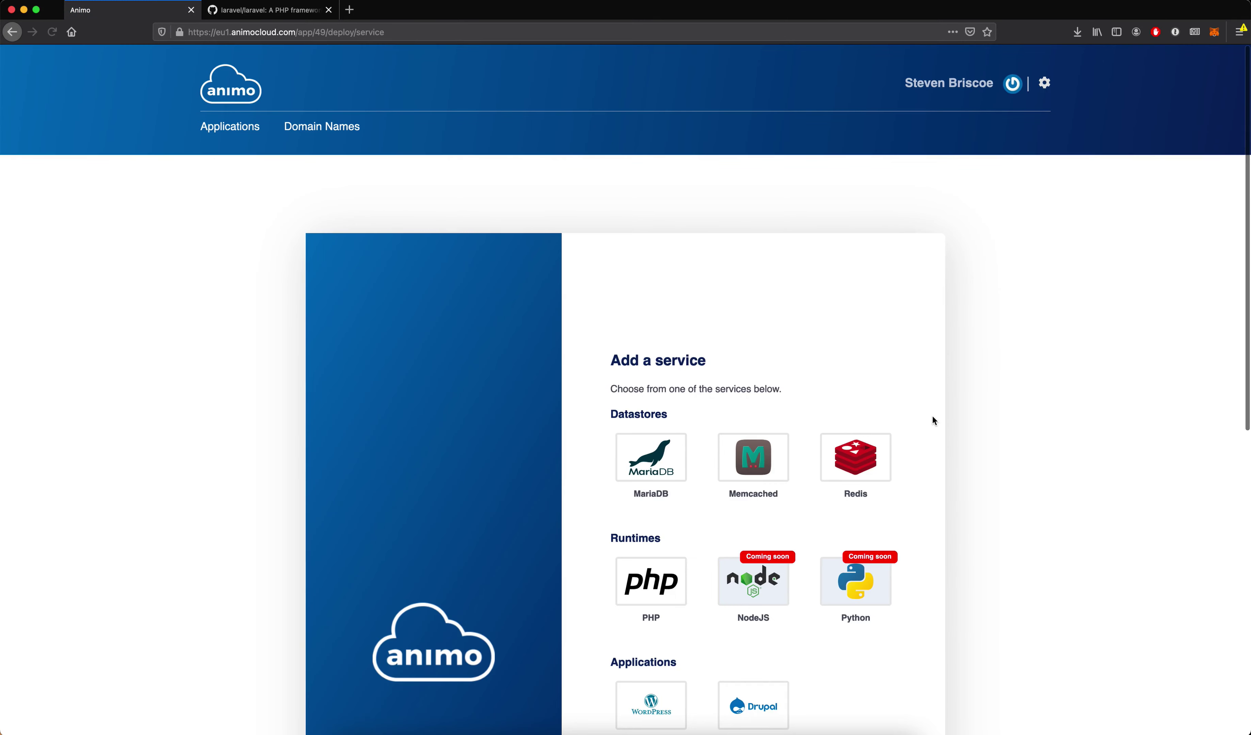
scroll(932, 416, "down", 4)
scroll(933, 420, "down", 3)
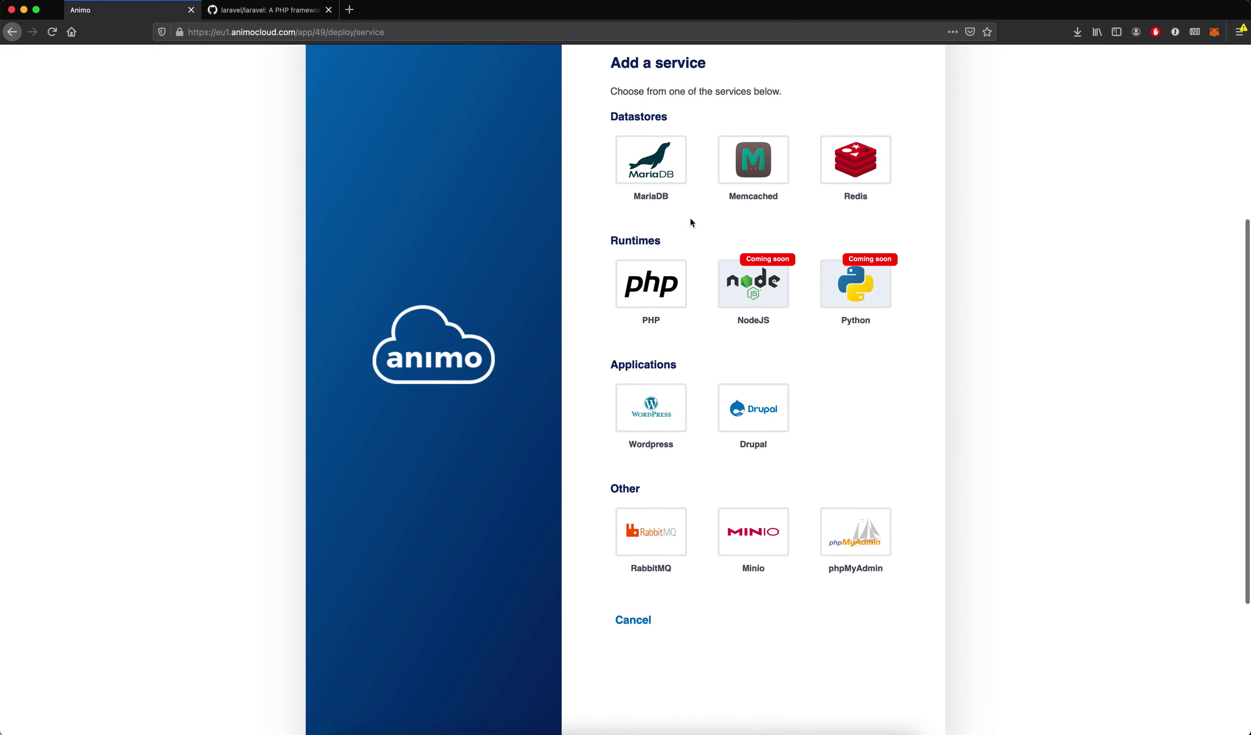
left_click(657, 175)
Review the MariaDB database configuration and resources, and set the CPU cores to 0.5
scroll(576, 281, "down", 10)
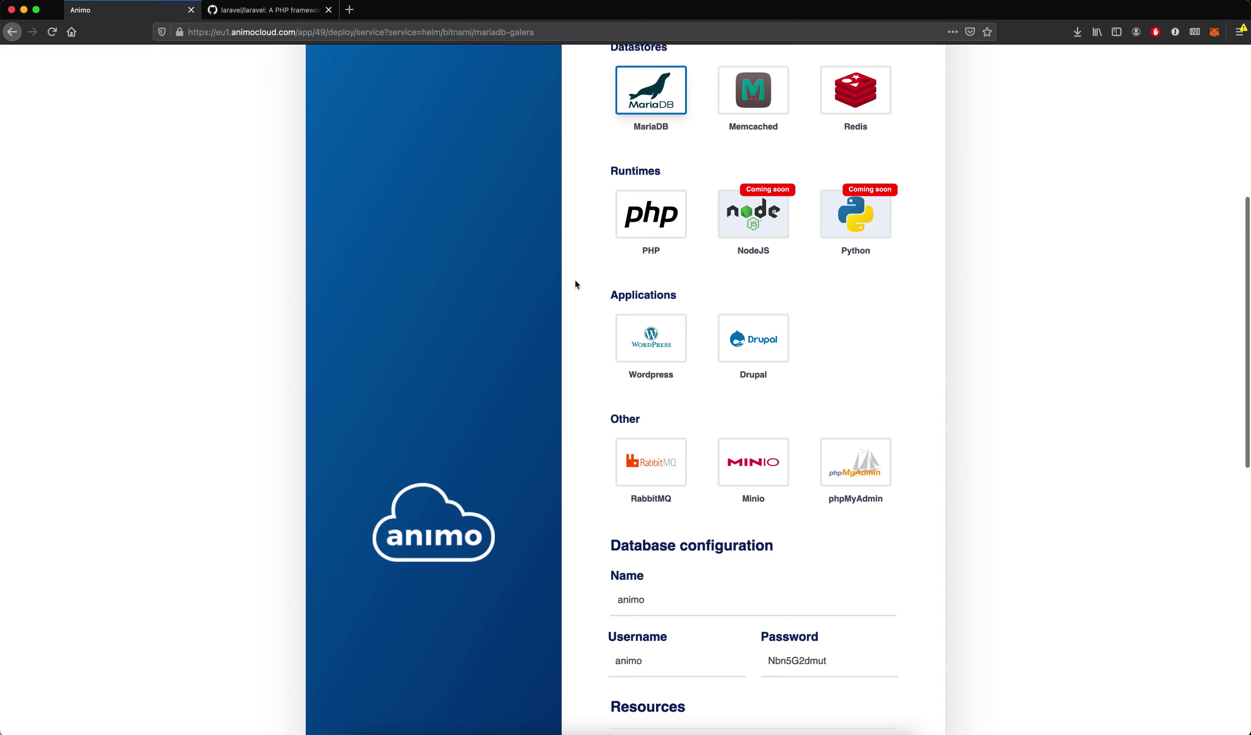
scroll(575, 281, "down", 1)
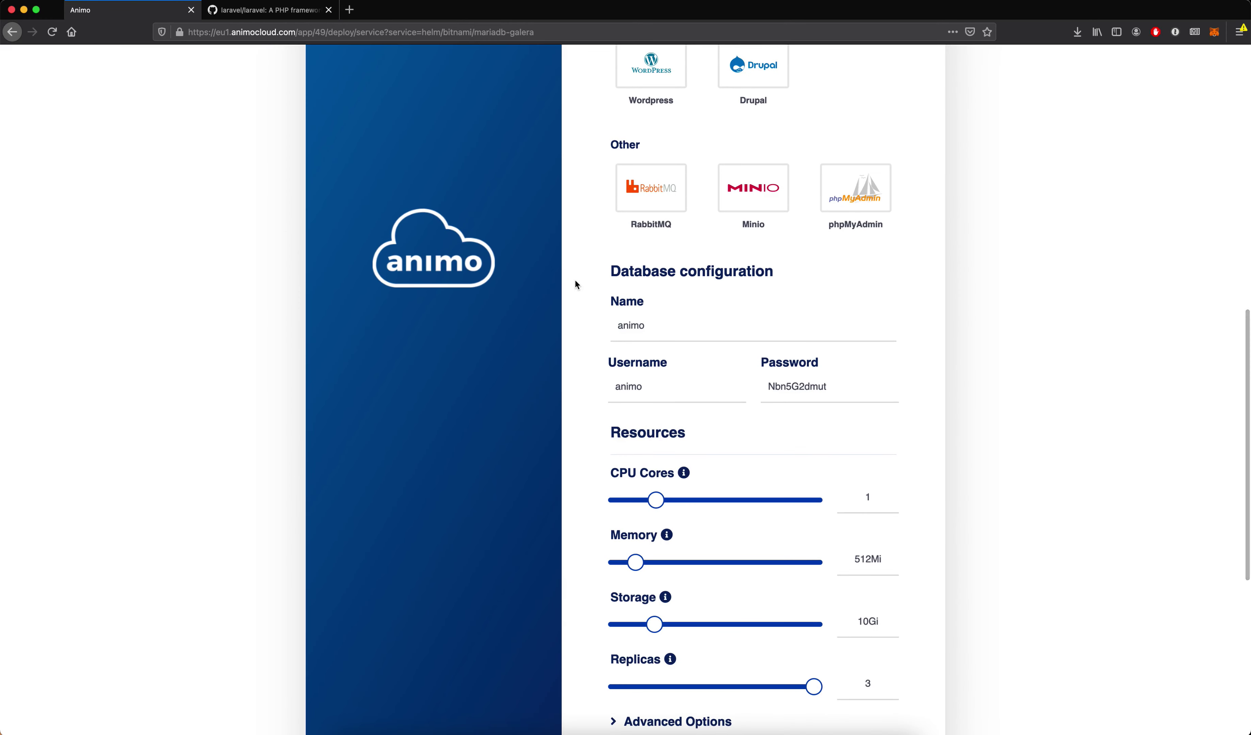
scroll(577, 284, "down", 5)
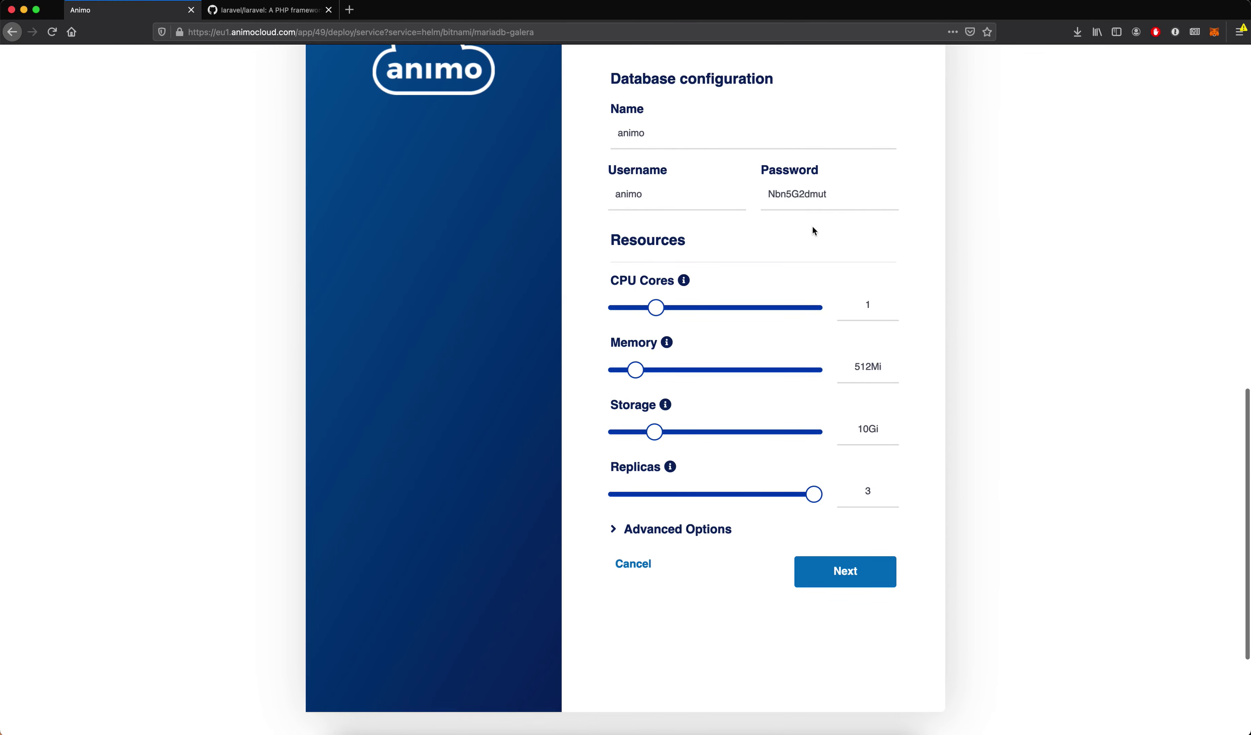
scroll(814, 231, "down", 1)
scroll(883, 226, "up", 1)
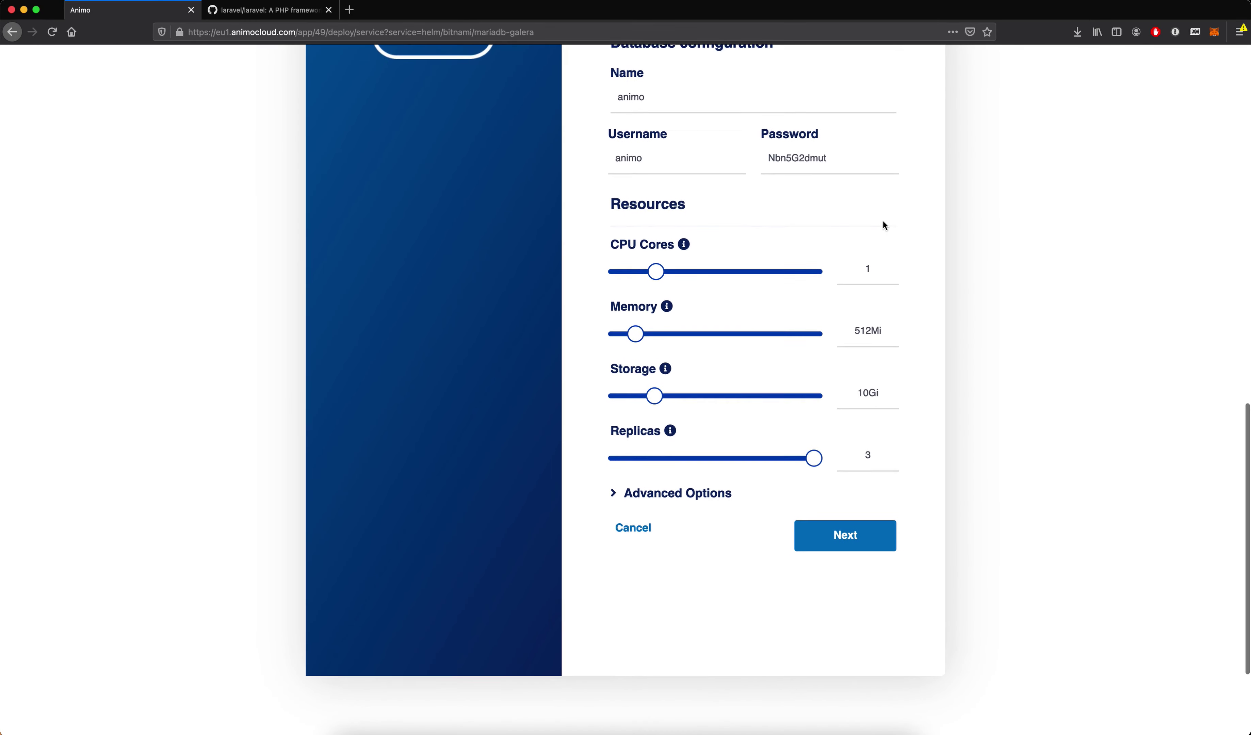
scroll(884, 225, "down", 1)
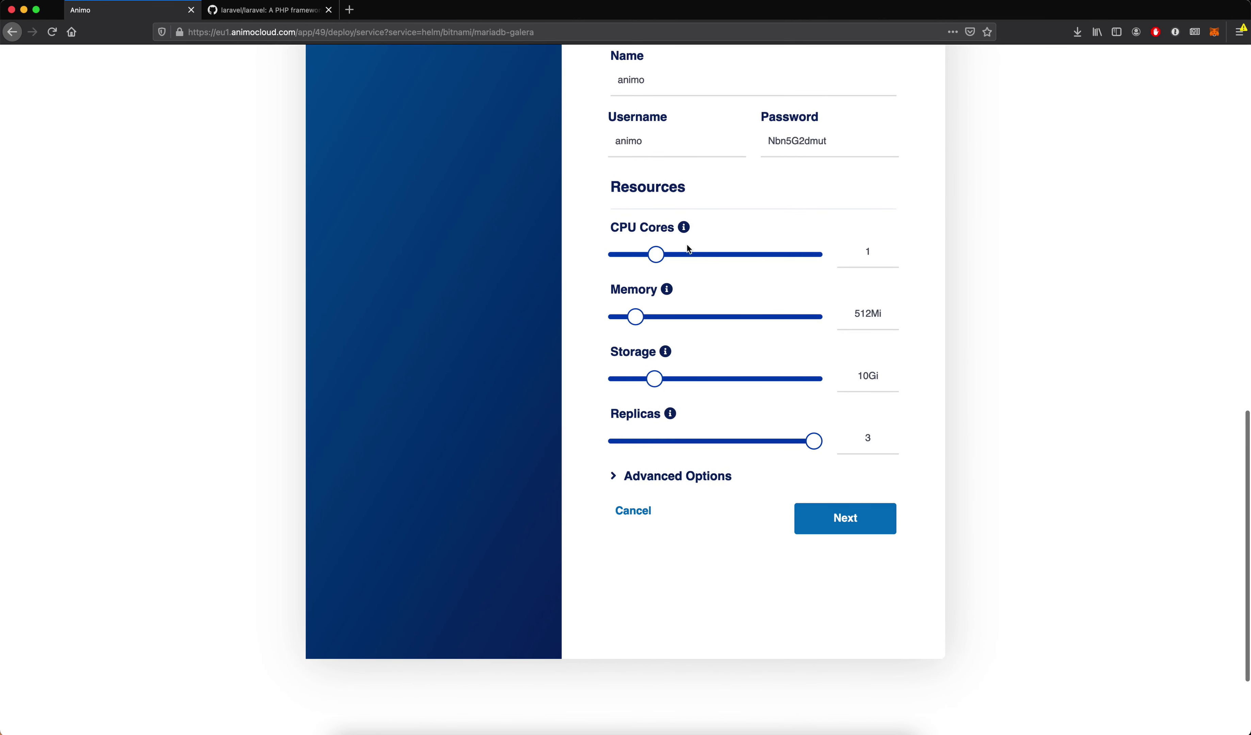
left_click(632, 262)
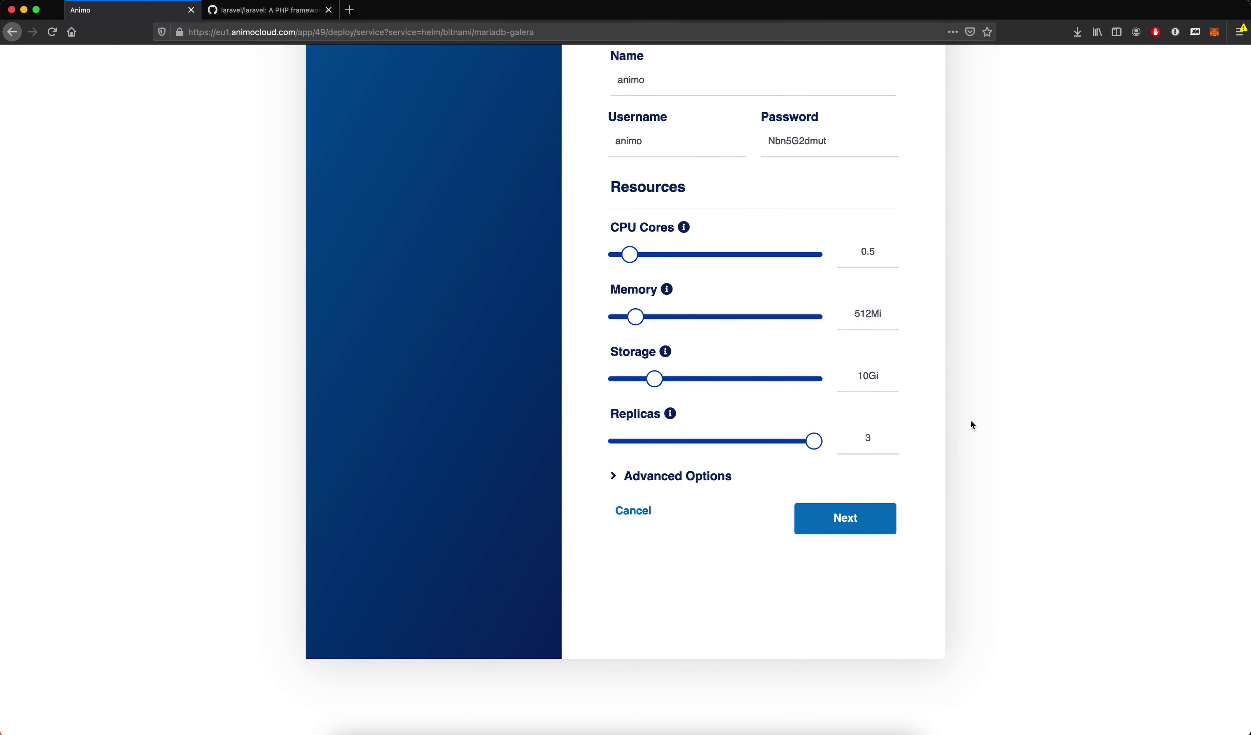
Expand the MariaDB advanced options and examine the my.cnf configuration
scroll(966, 427, "down", 1)
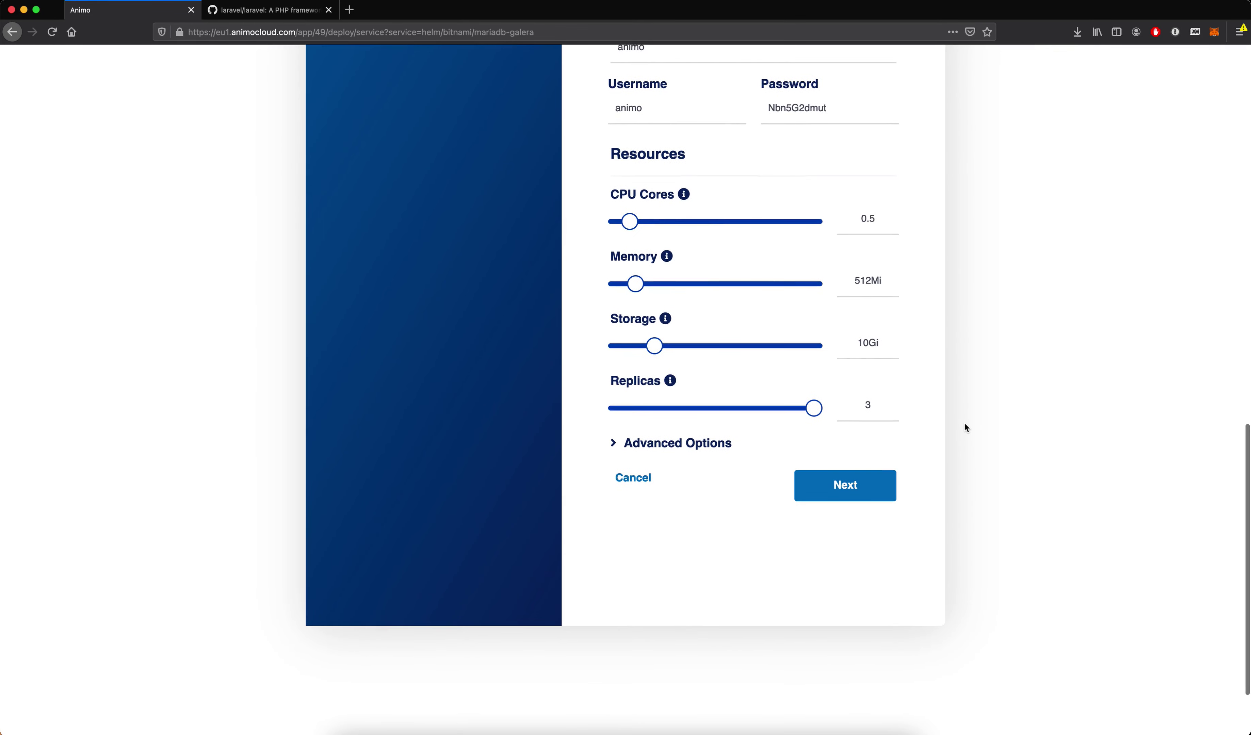
left_click(659, 448)
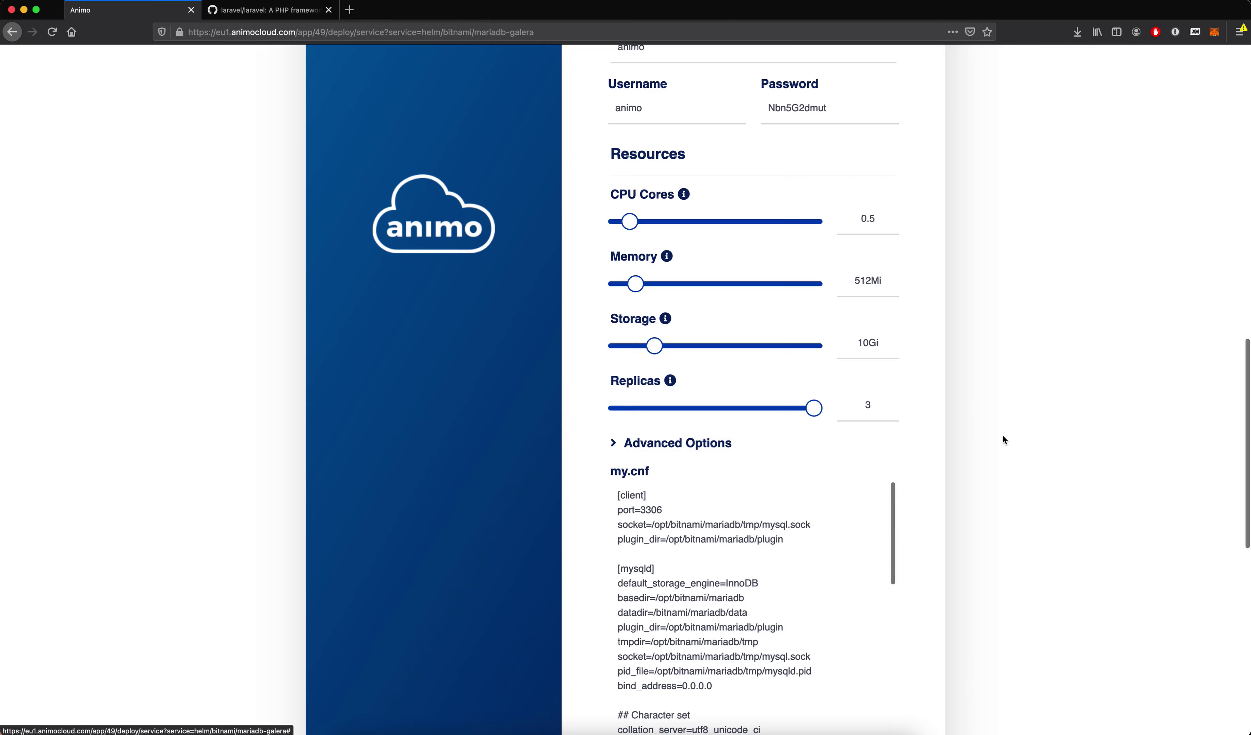
scroll(1003, 440, "down", 5)
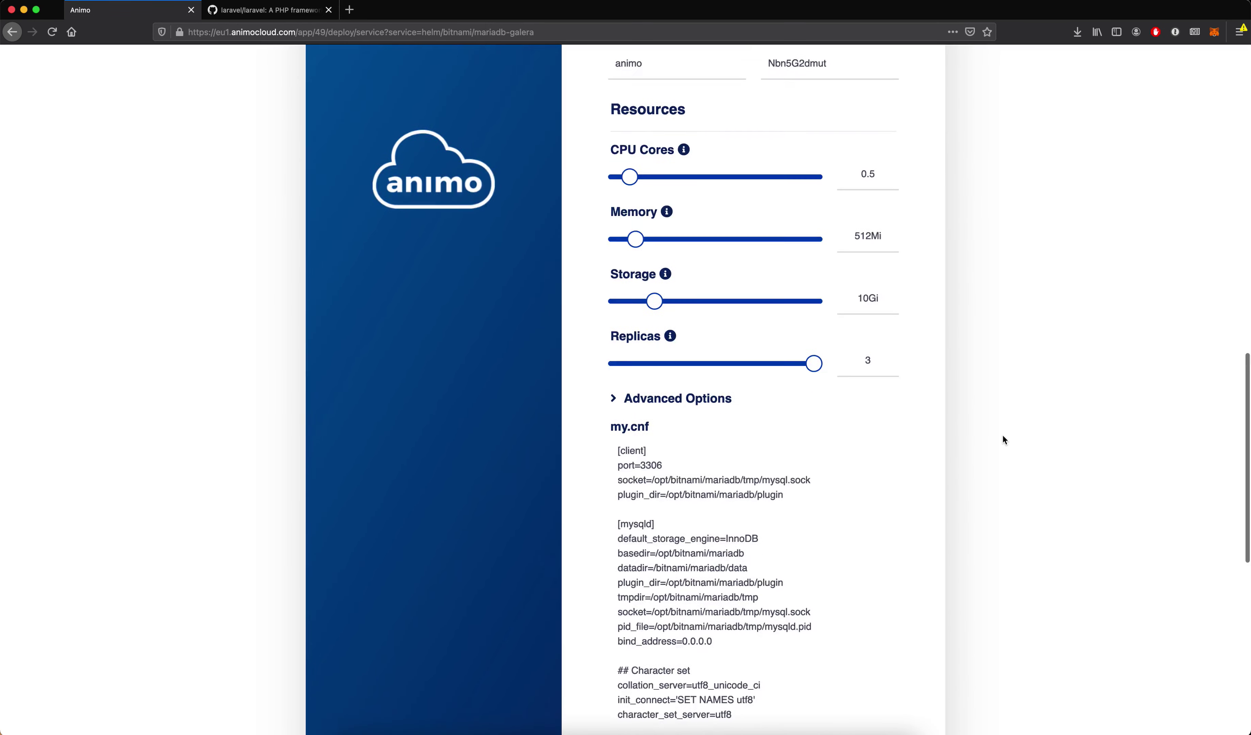
scroll(1003, 440, "down", 4)
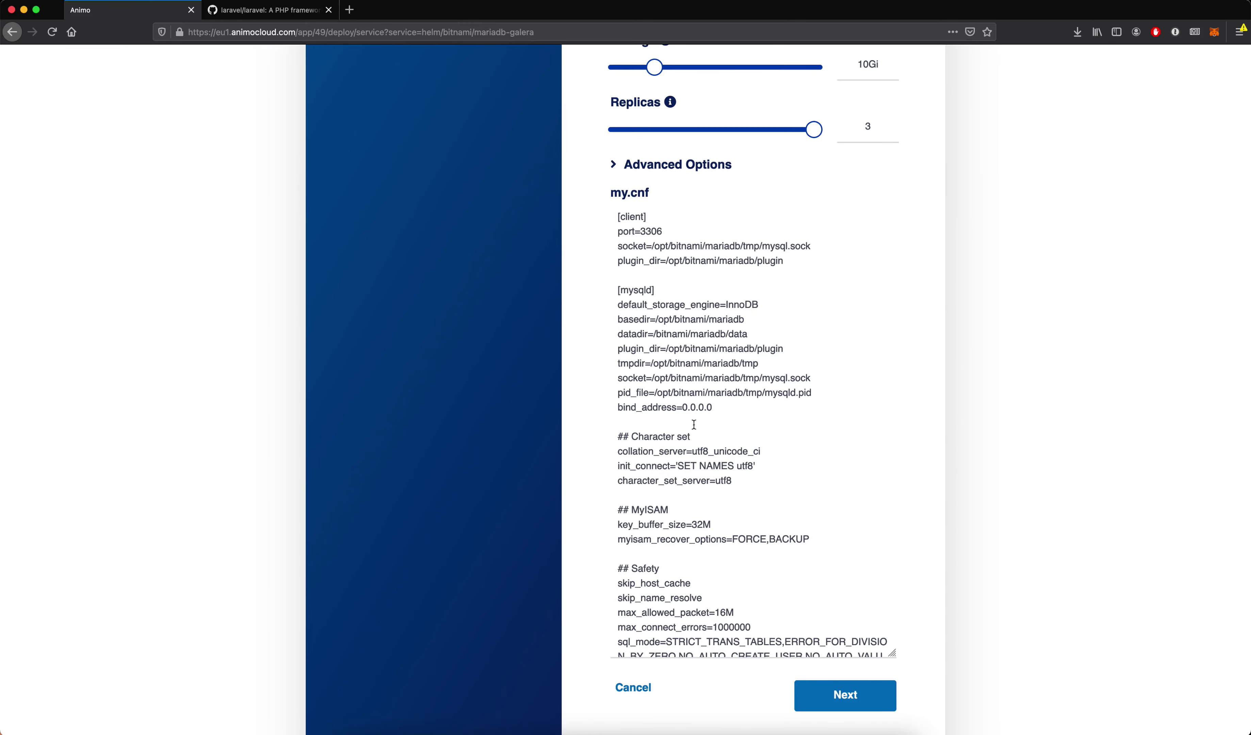
Examine the MariaDB my.cnf configuration, including the sql_mode, binary logging, and caches and limits settings
scroll(1053, 432, "down", 1)
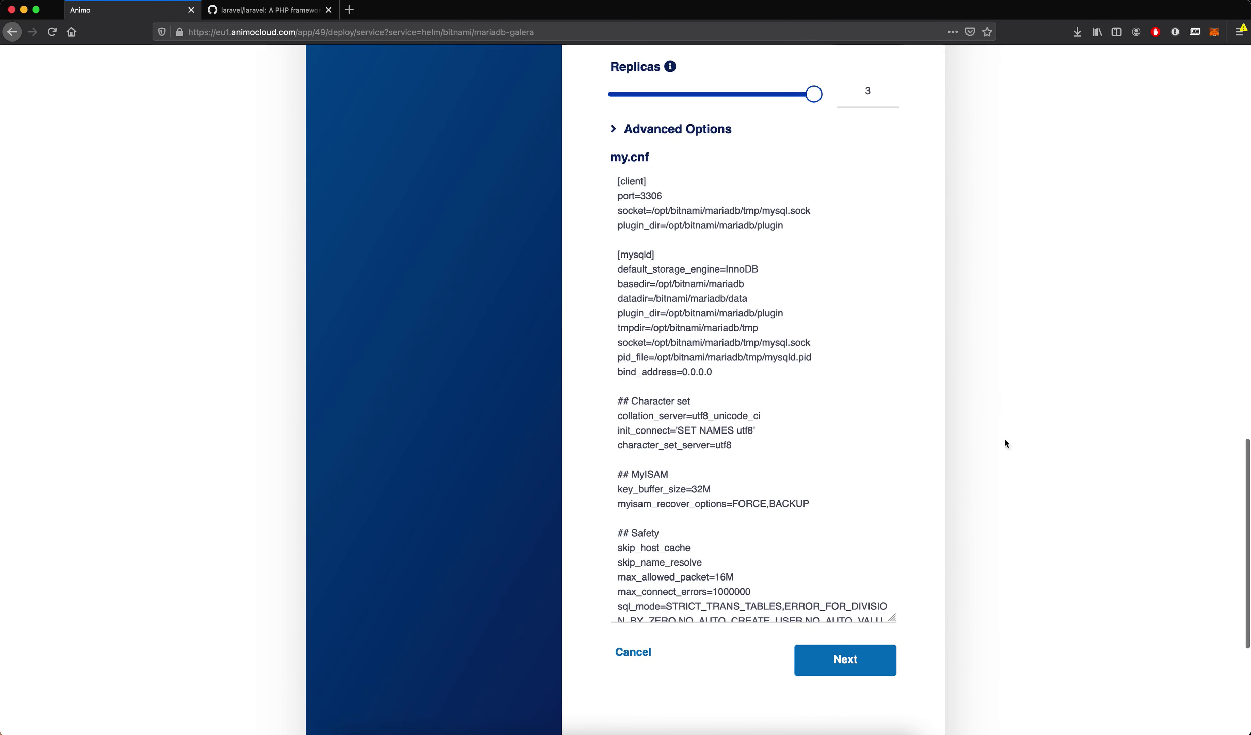
scroll(728, 449, "down", 3)
scroll(729, 449, "down", 3)
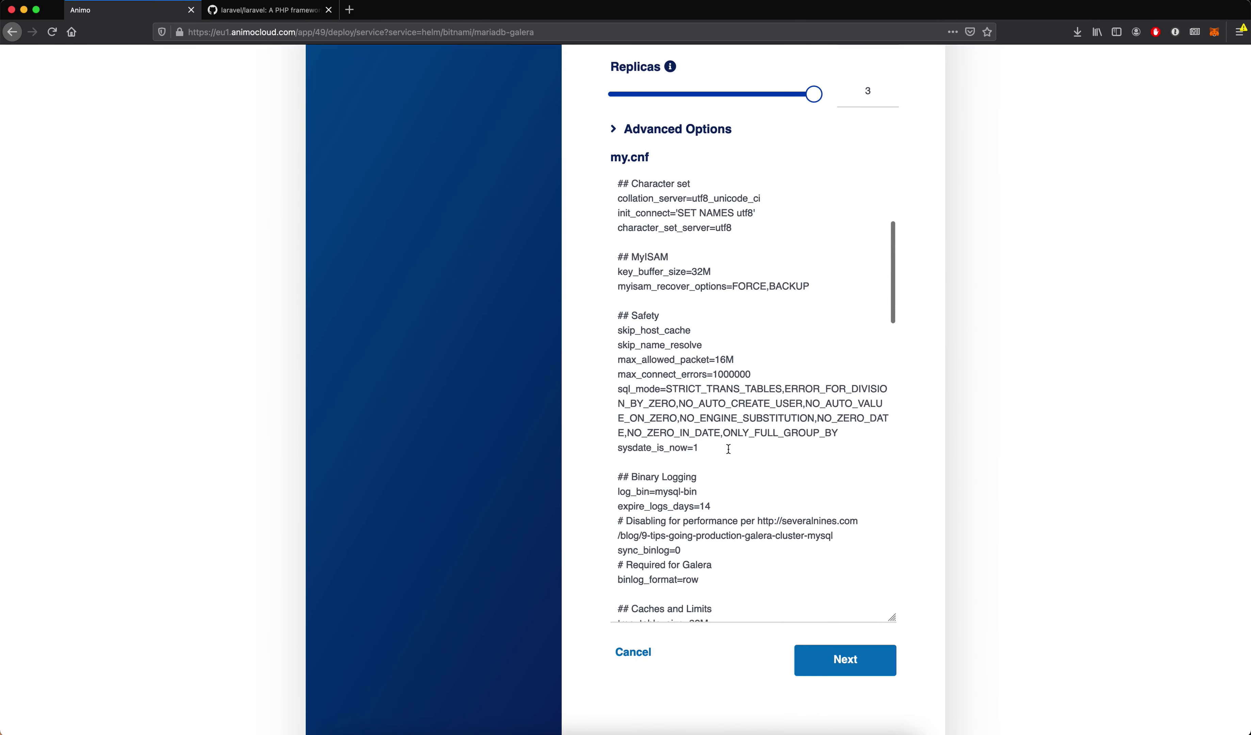
left_click(648, 390)
double_click(647, 390)
scroll(631, 404, "down", 5)
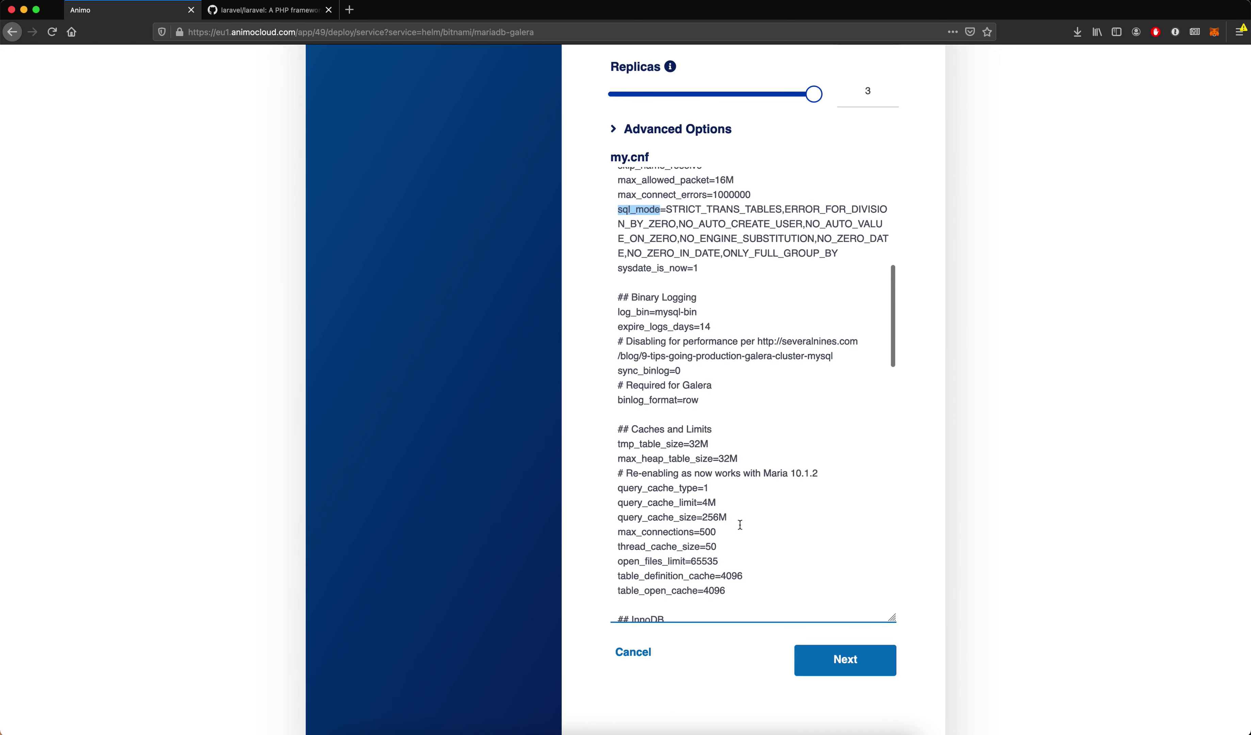
left_click_drag(629, 421, 691, 562)
left_click(763, 579)
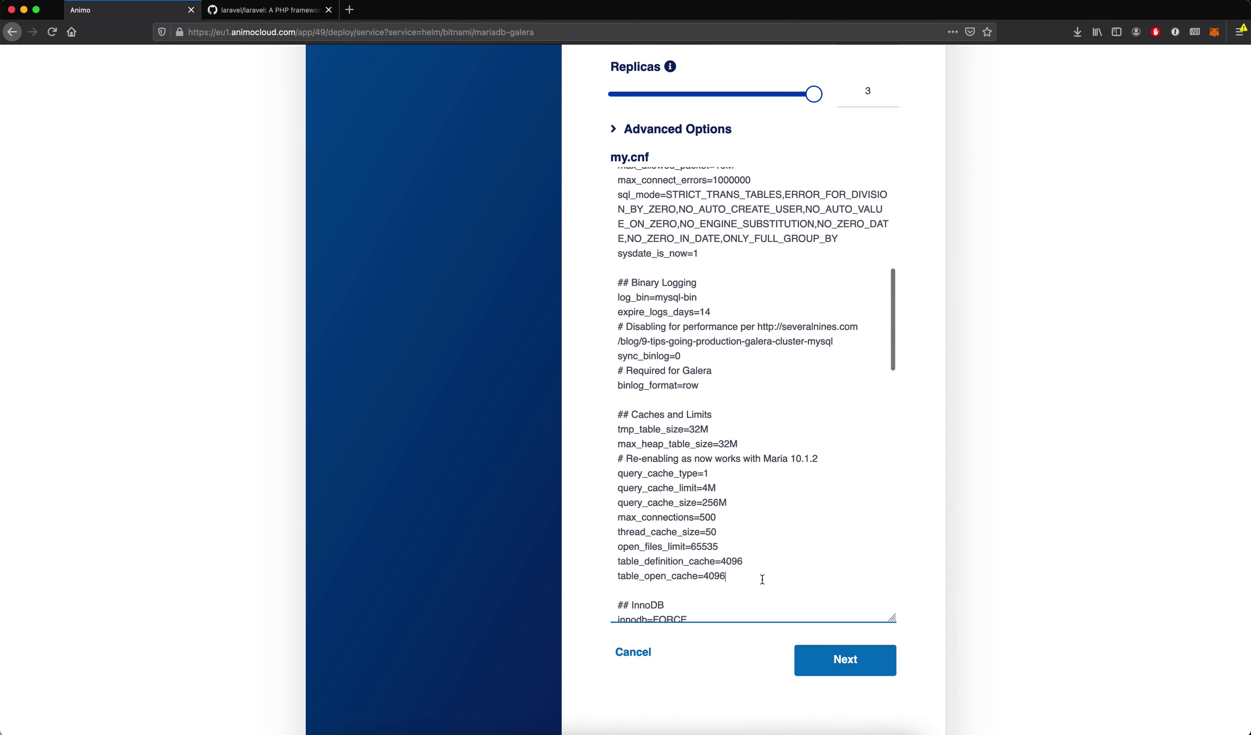
scroll(763, 578, "up", 2)
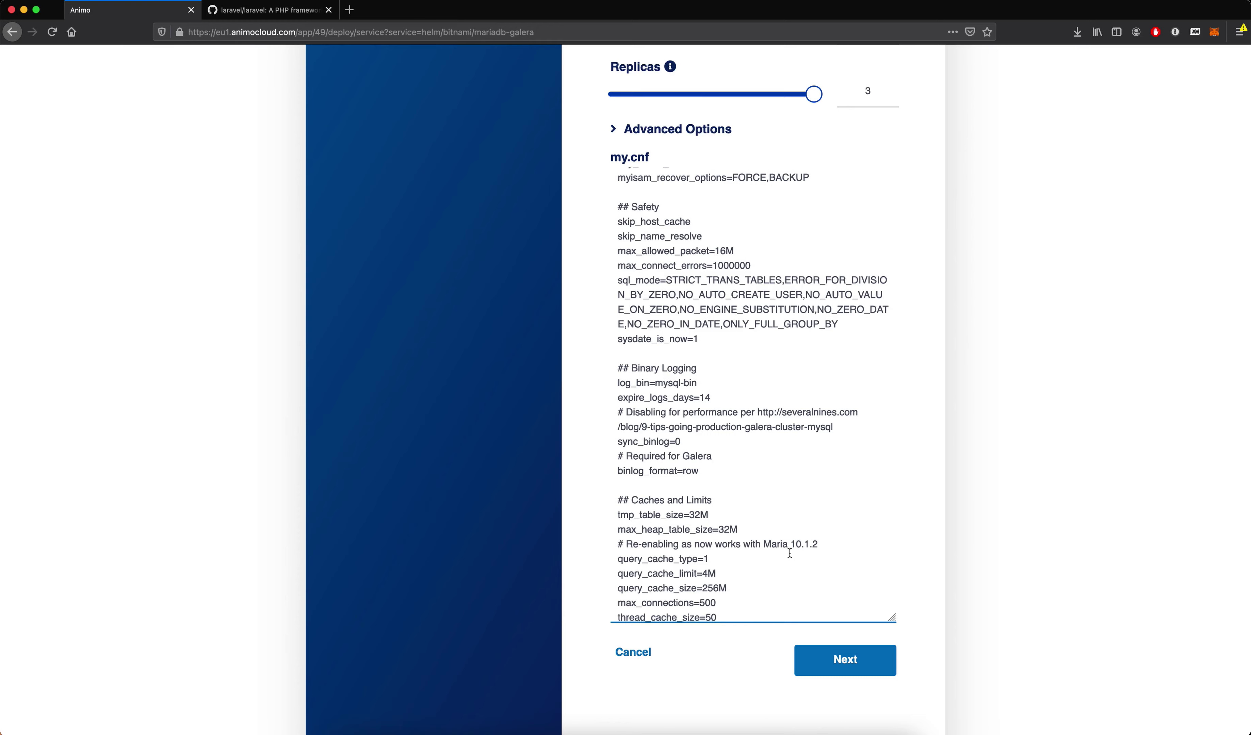
Collapse the advanced options, confirm the MariaDB settings and deploy the database service
left_click(666, 133)
scroll(949, 420, "up", 2)
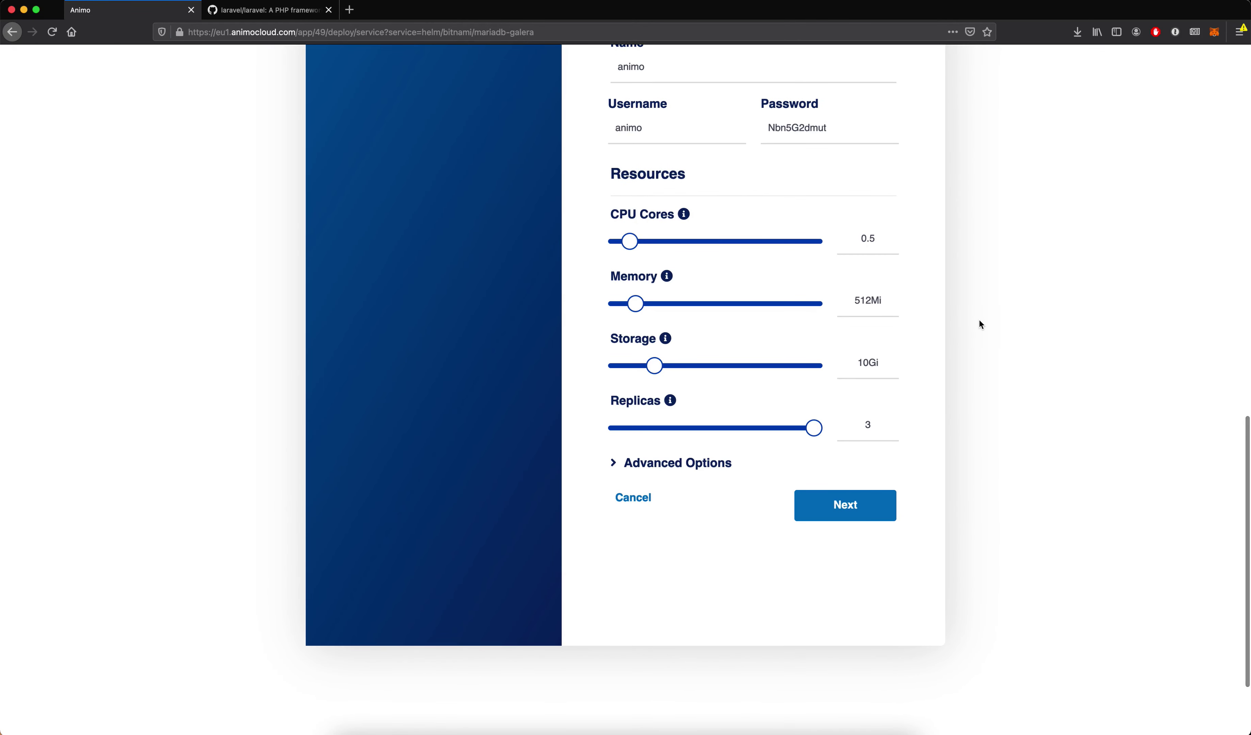
scroll(981, 324, "up", 1)
left_click(894, 563)
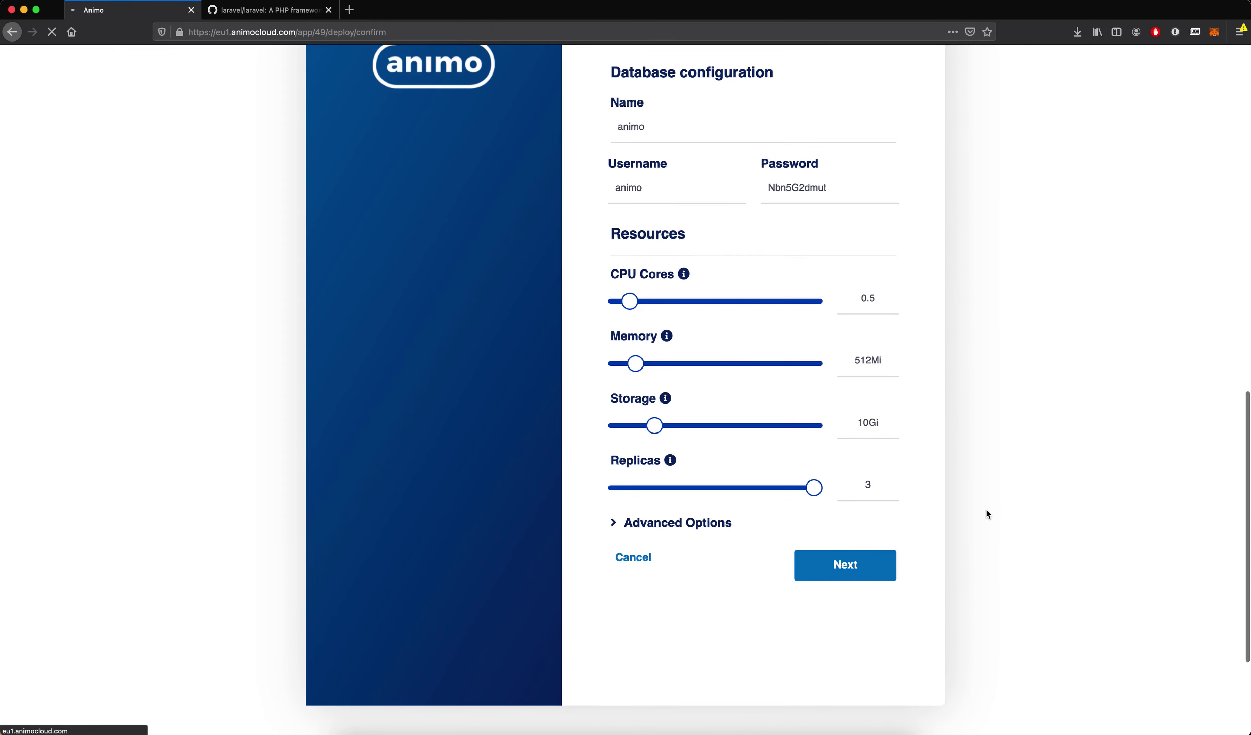
scroll(986, 510, "down", 2)
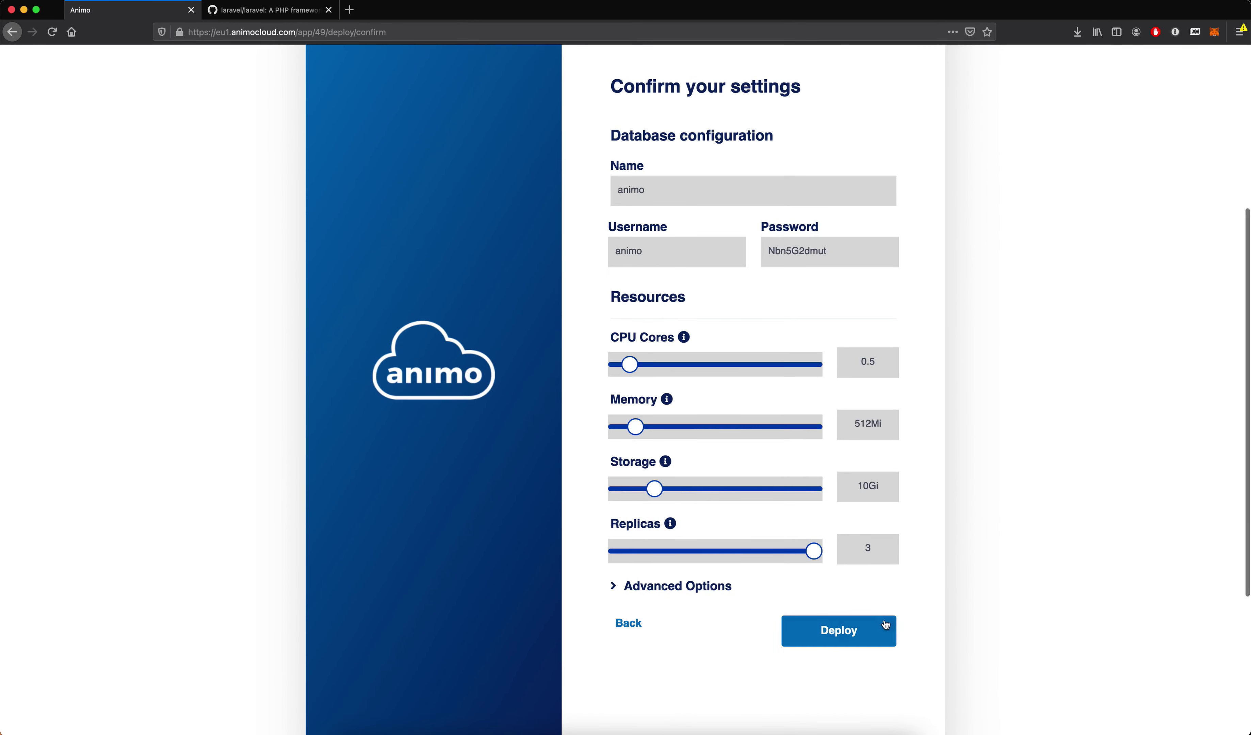
left_click(863, 629)
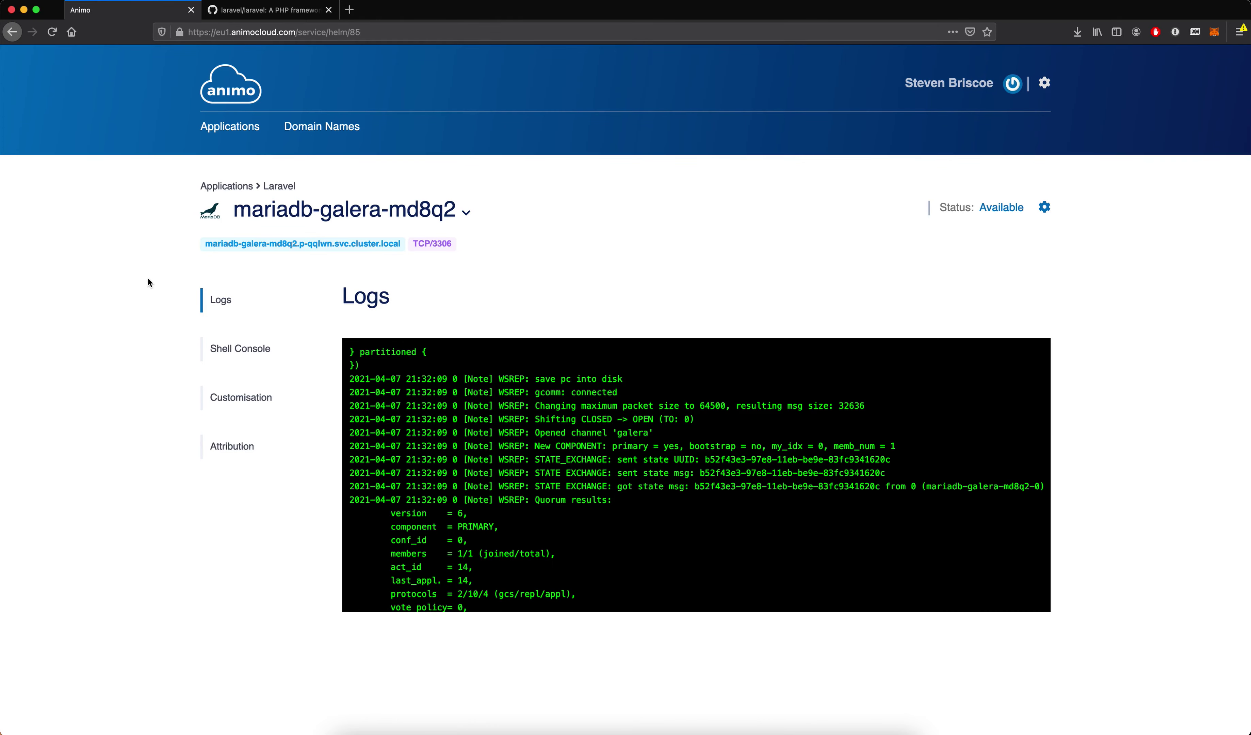
Read through the startup logs of the deployed MariaDB service
scroll(780, 521, "down", 10)
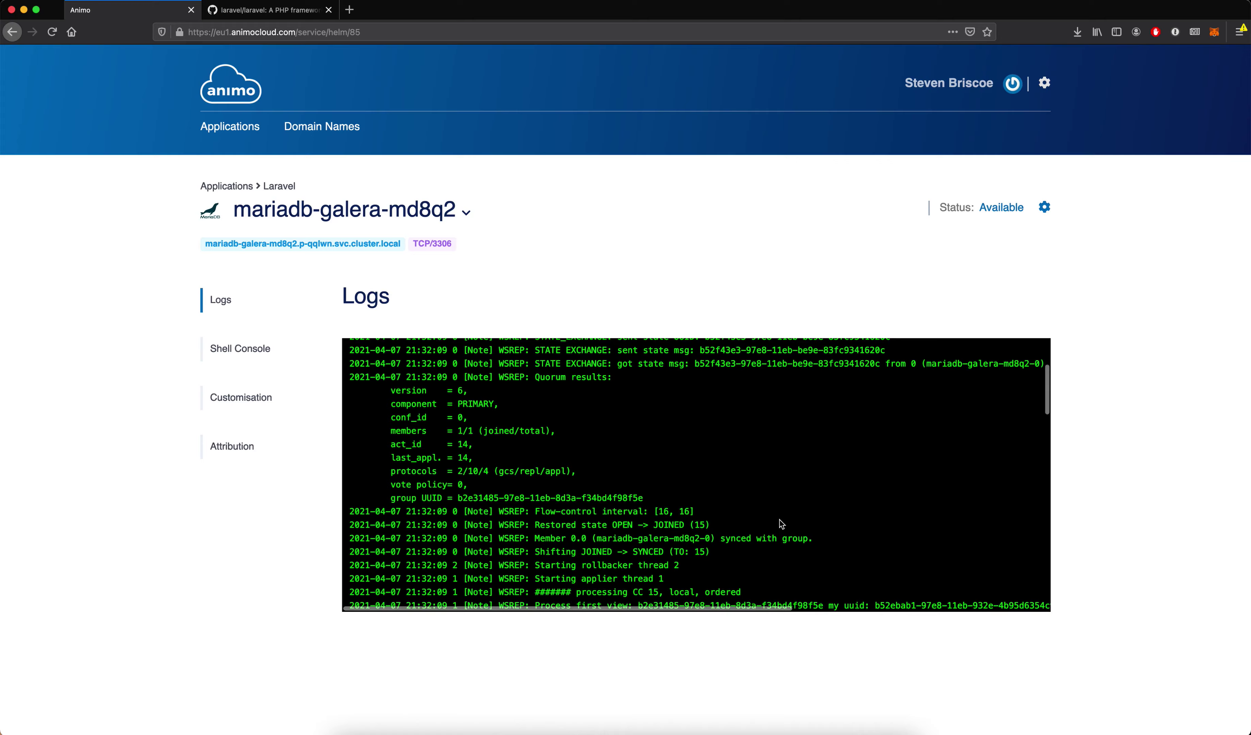
scroll(781, 524, "down", 15)
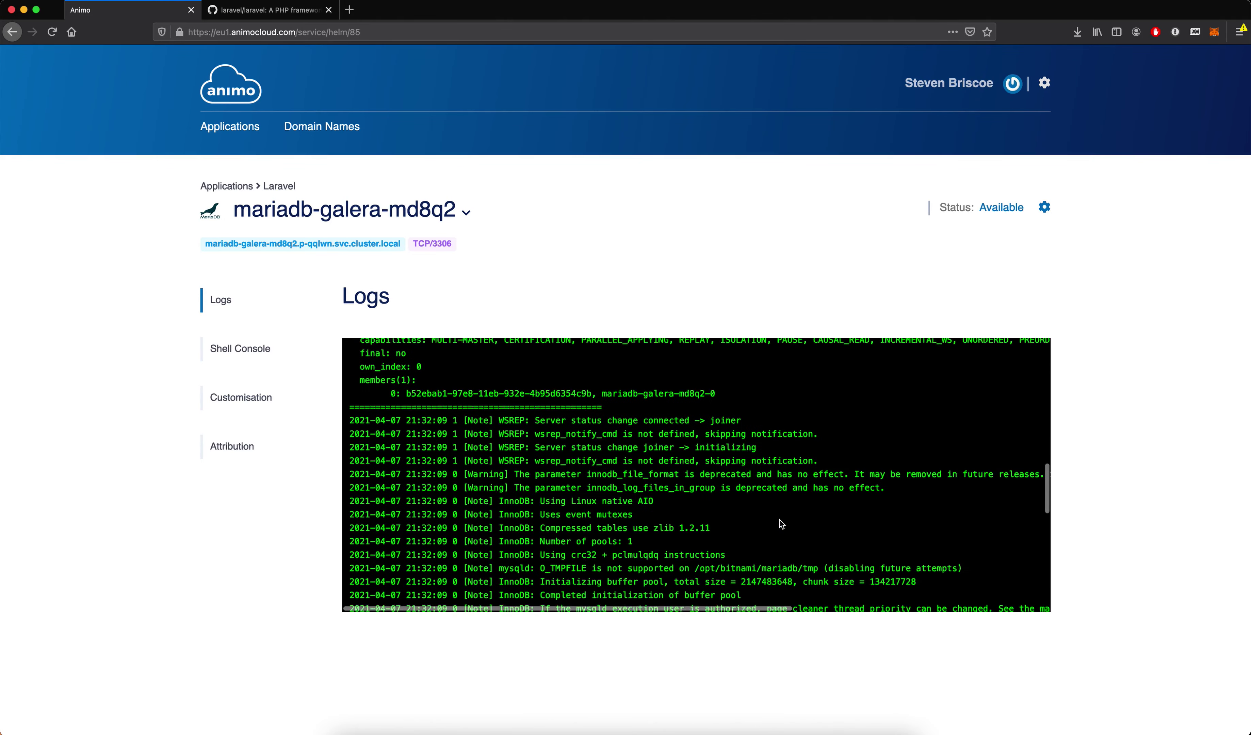
scroll(779, 519, "up", 15)
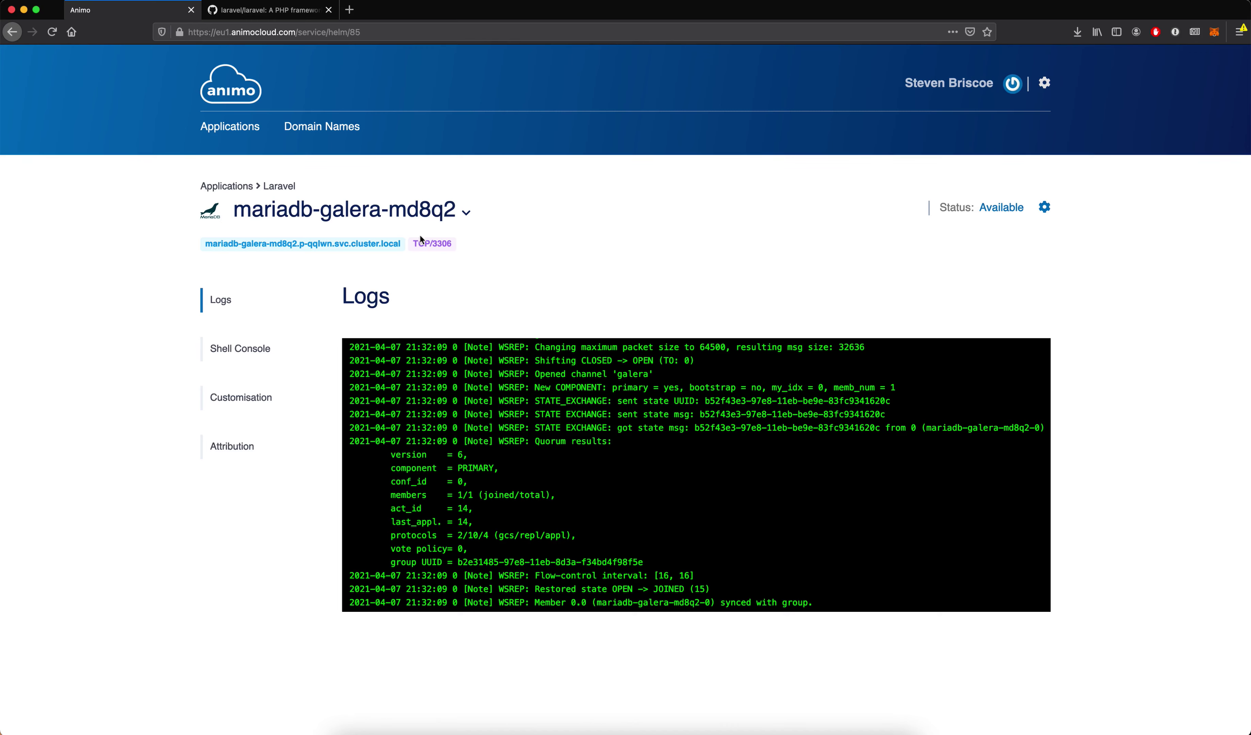
Start adding another service to the Laravel application and choose the Redis datastore
left_click(285, 246)
left_click(319, 218)
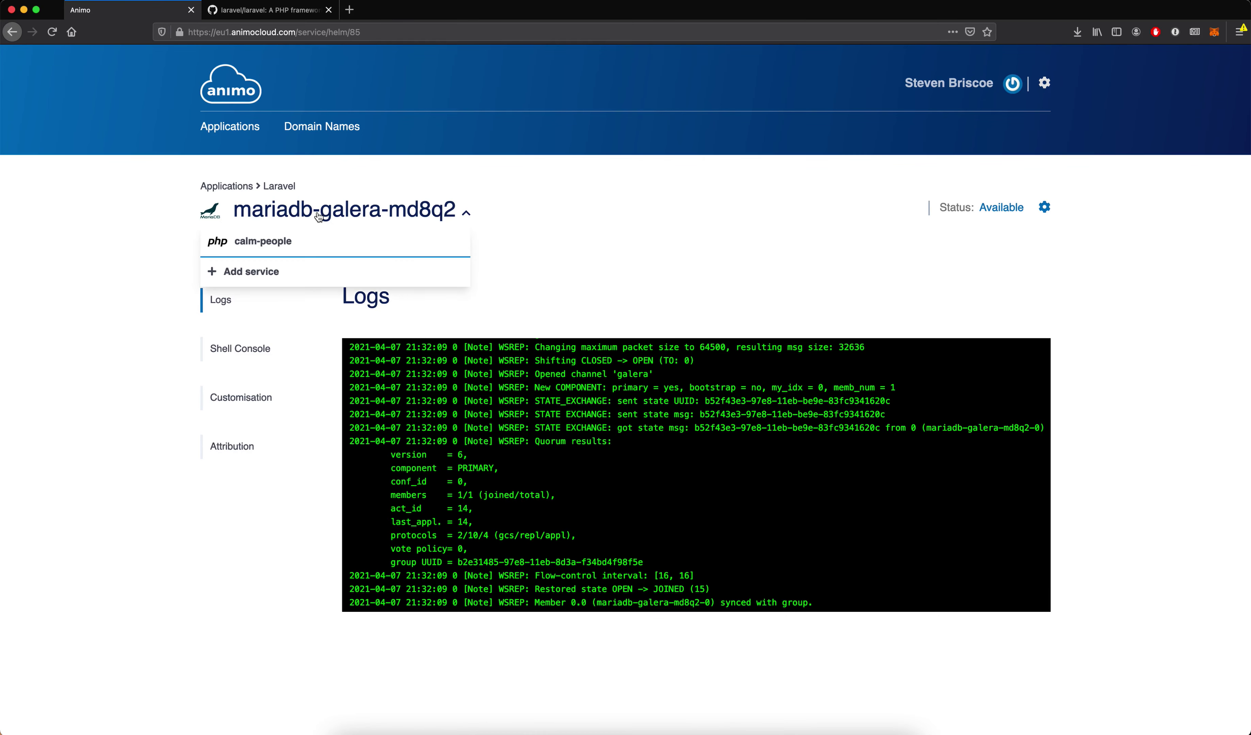
left_click(249, 273)
scroll(1006, 408, "down", 5)
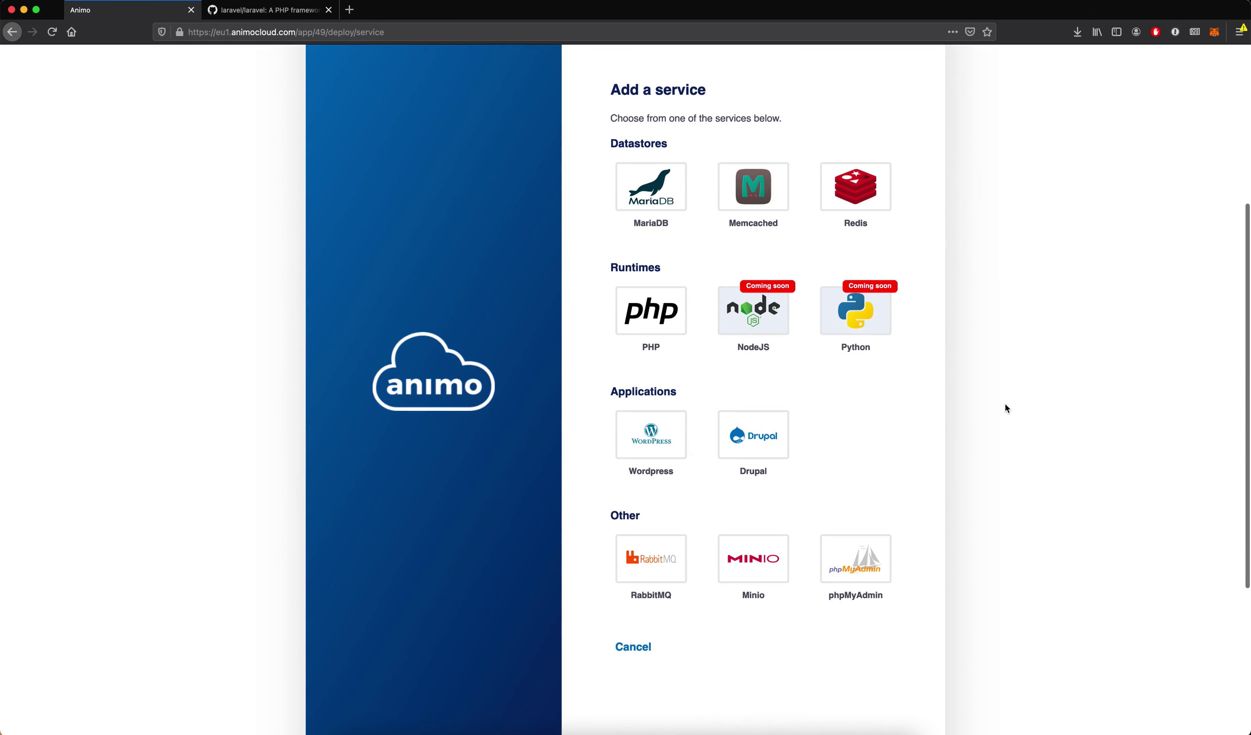
left_click(878, 217)
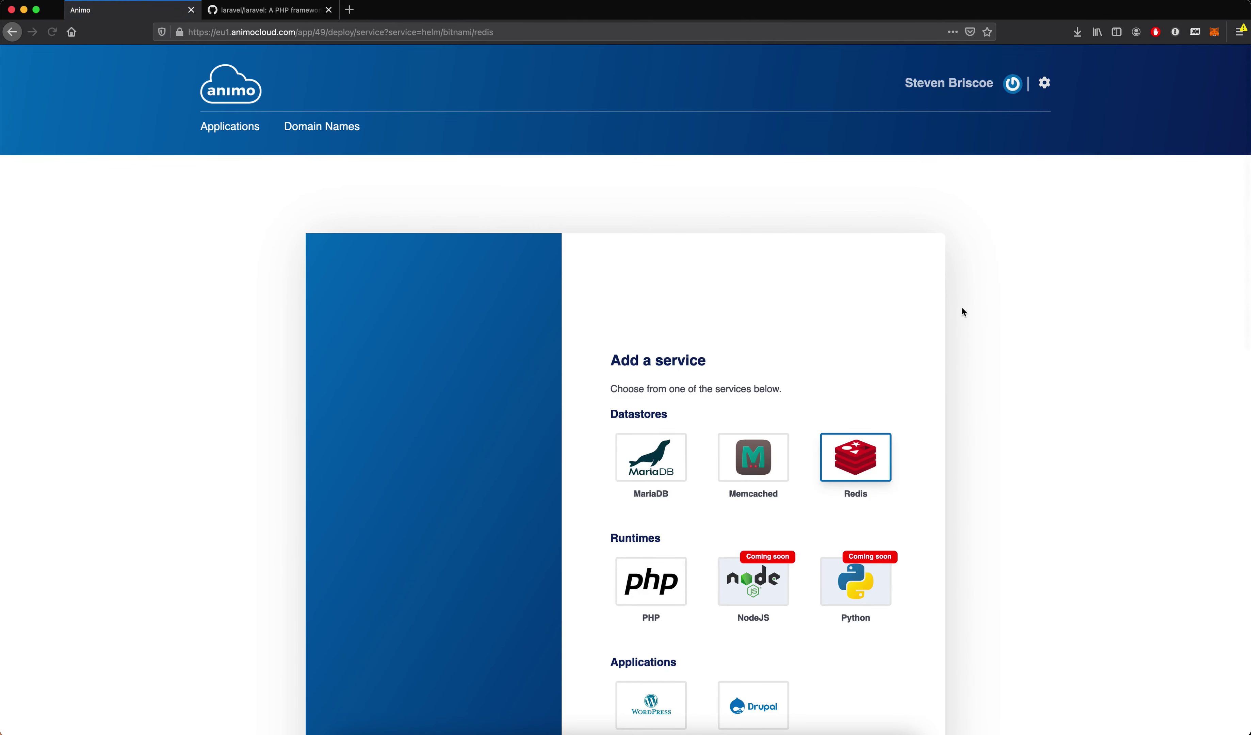
Review the Redis service configuration and copy its generated password
scroll(961, 307, "down", 4)
scroll(961, 306, "down", 2)
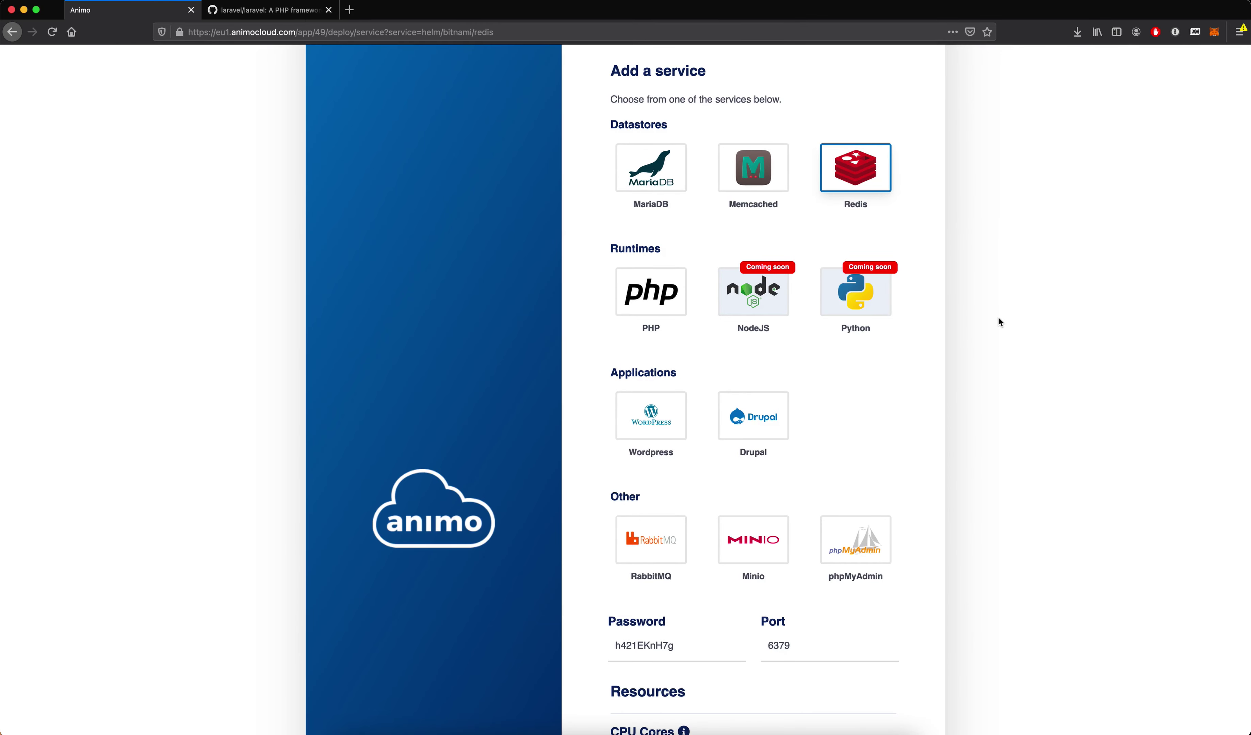
scroll(998, 319, "down", 8)
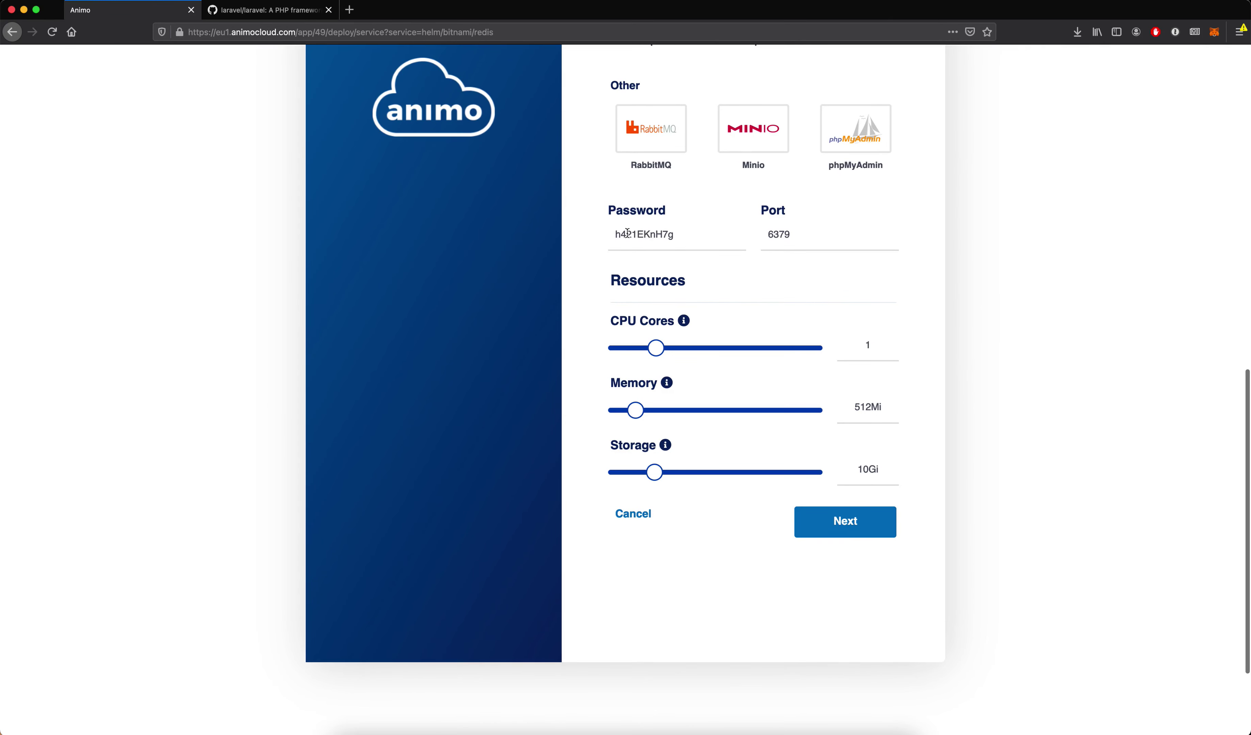
double_click(632, 244)
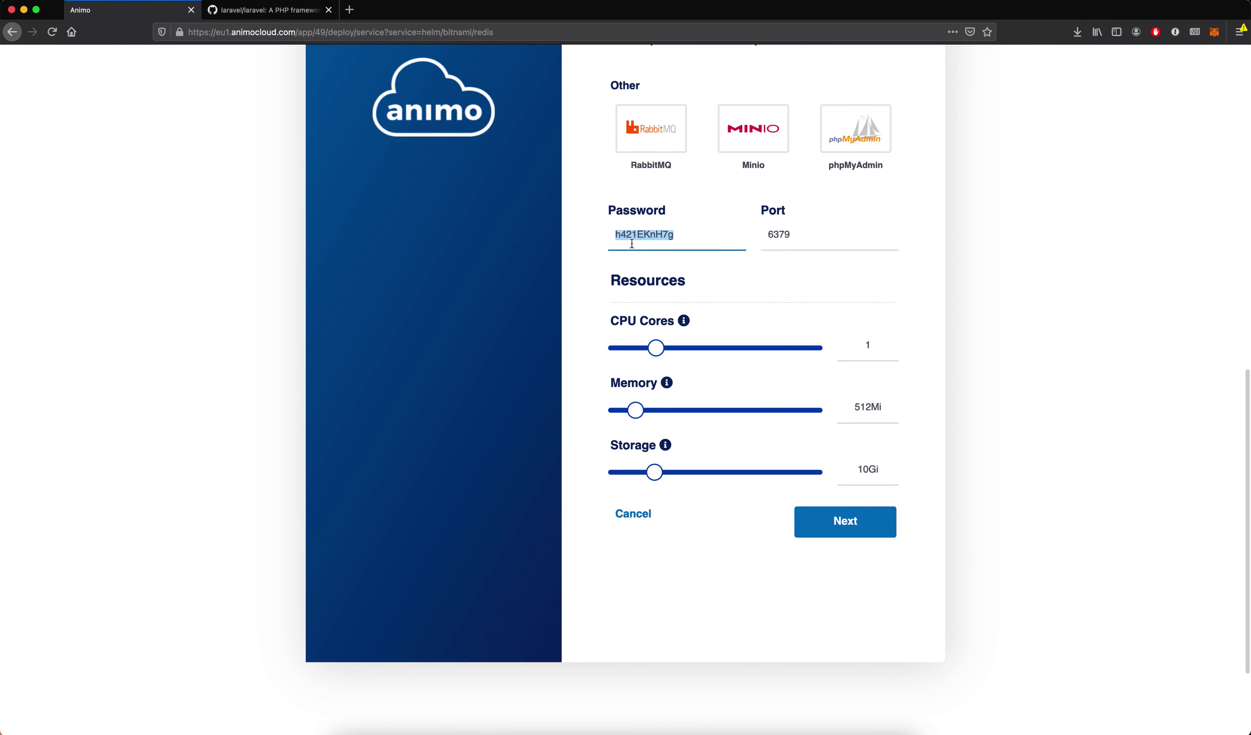
left_click(1009, 298)
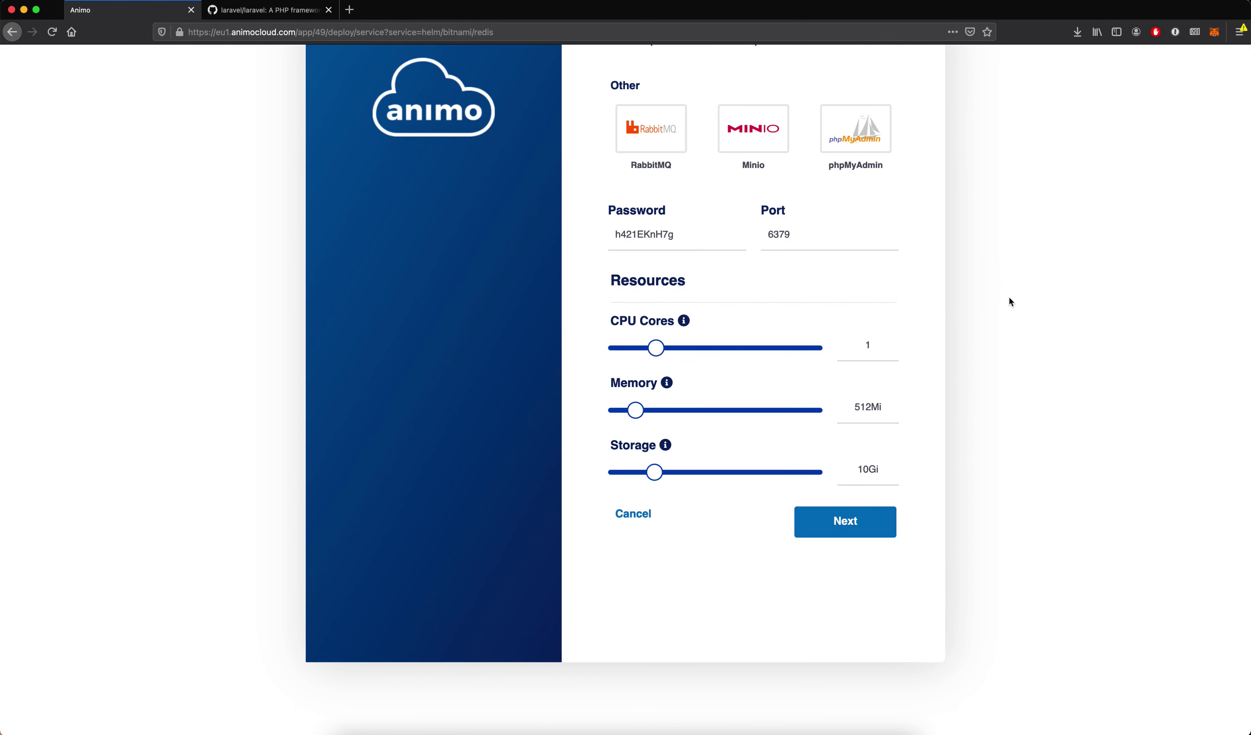
Set the Redis CPU cores to 0.5, confirm the settings and deploy the service
scroll(1007, 299, "down", 1)
left_click_drag(656, 311, 628, 313)
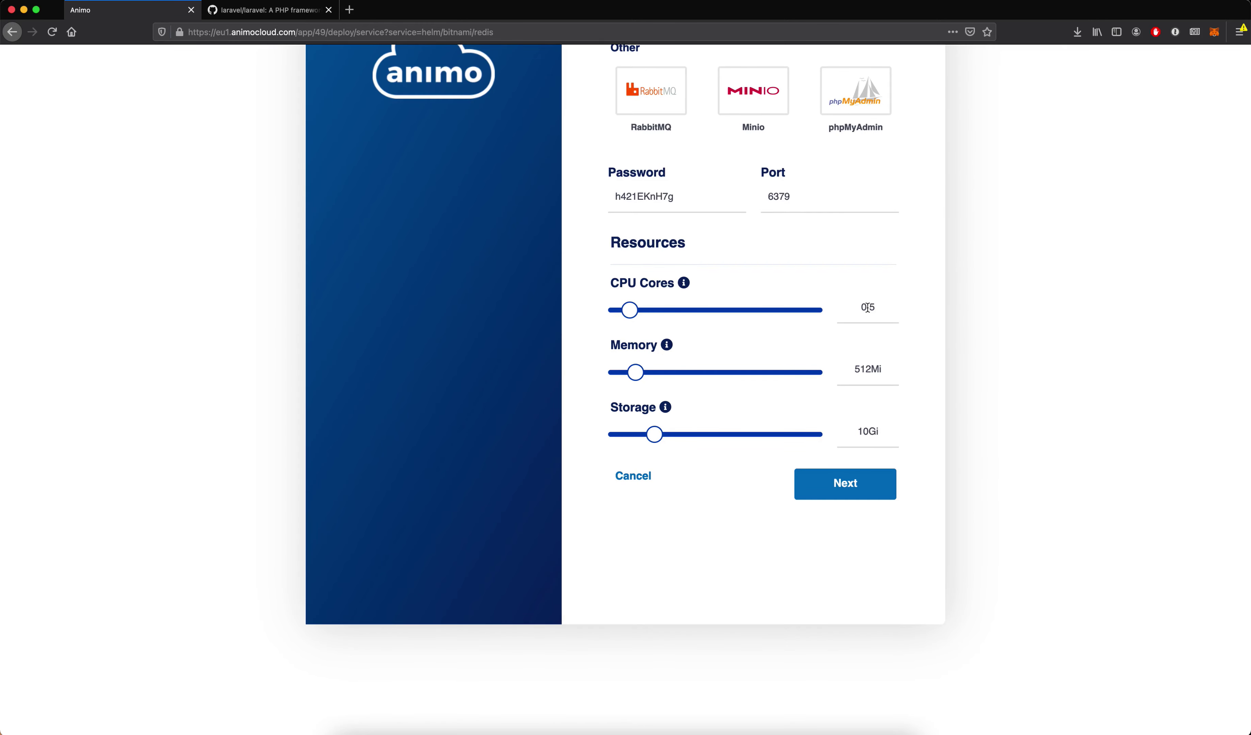
left_click(856, 490)
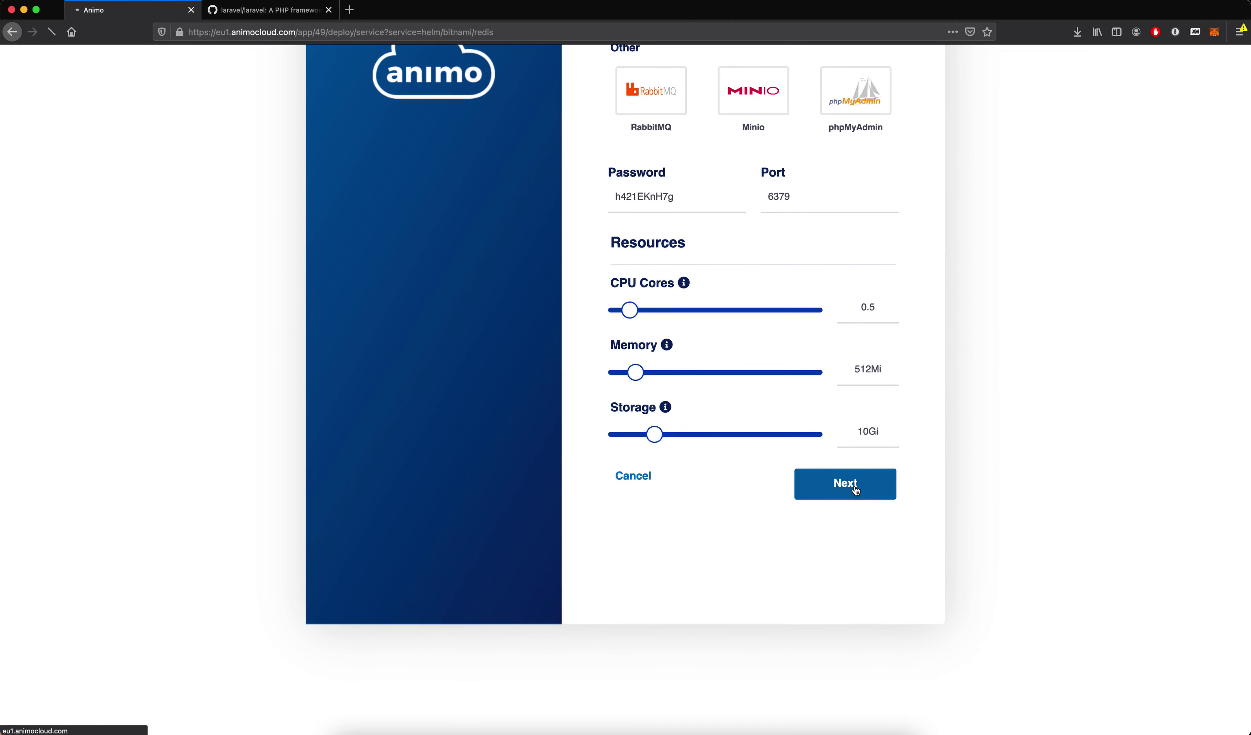
scroll(855, 487, "down", 4)
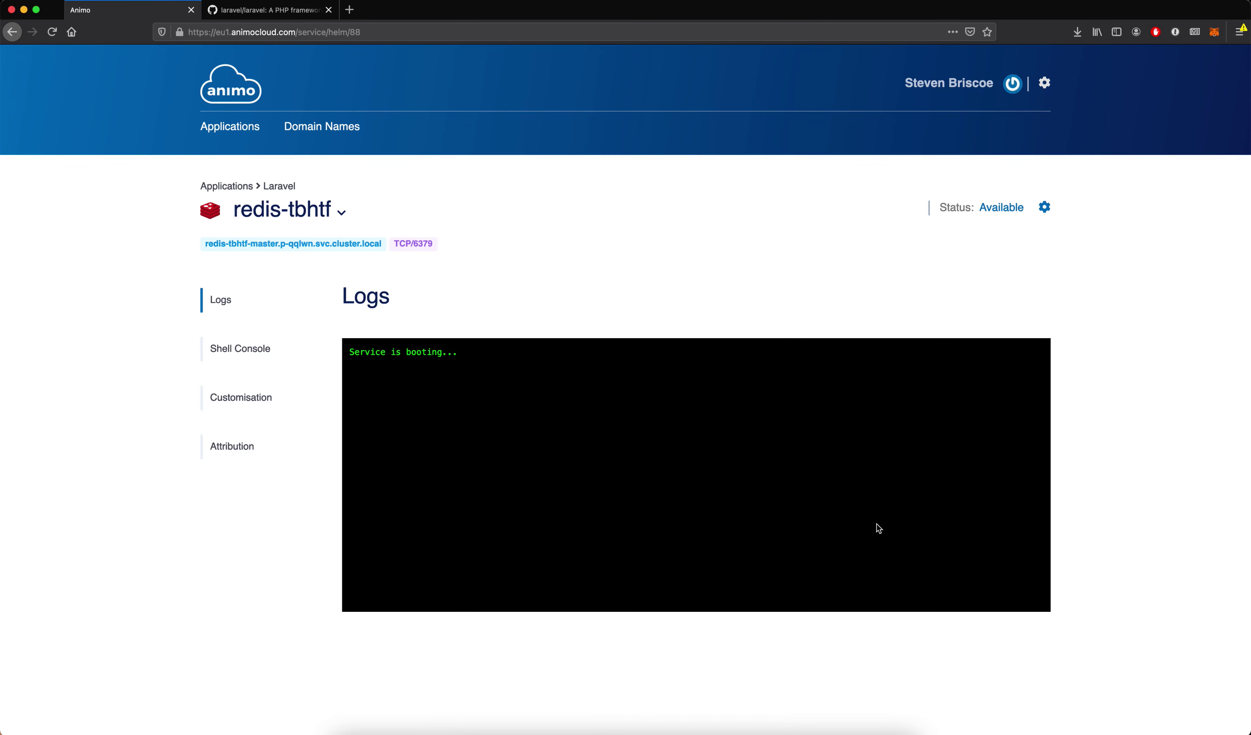
Check the logs of the newly deployed Redis service
scroll(391, 387, "down", 2)
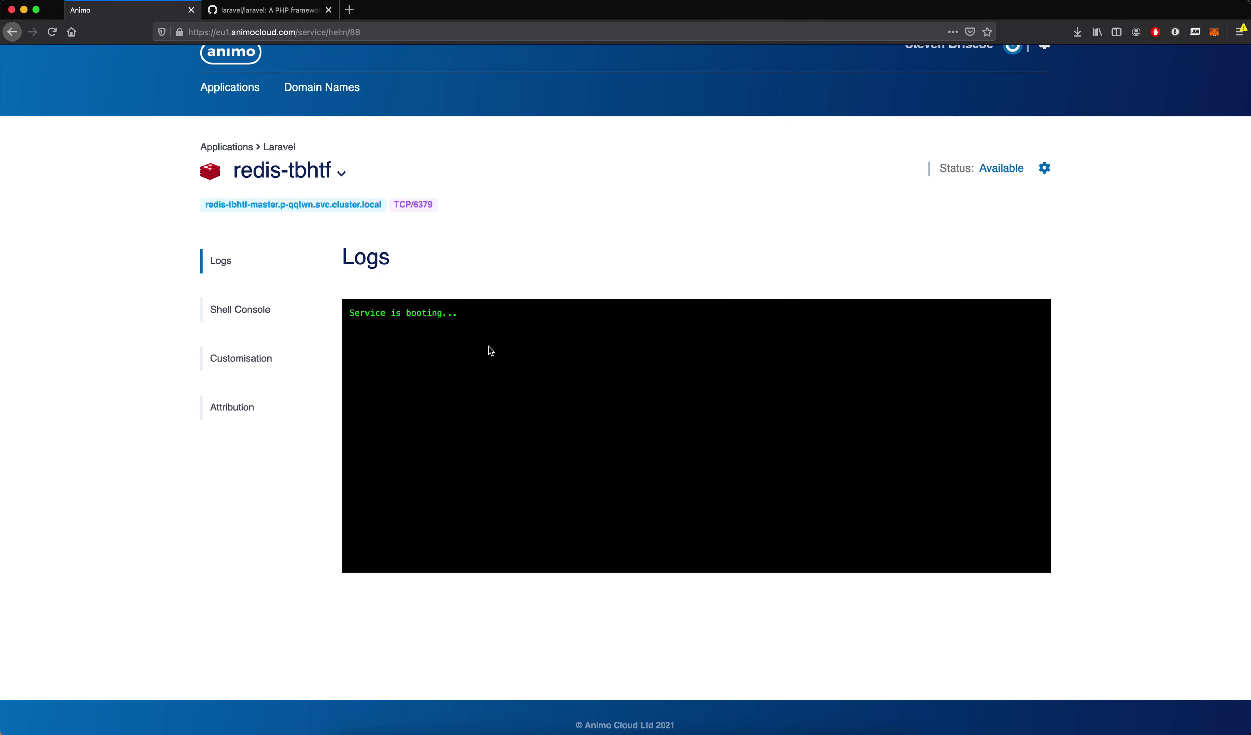
scroll(489, 351, "down", 1)
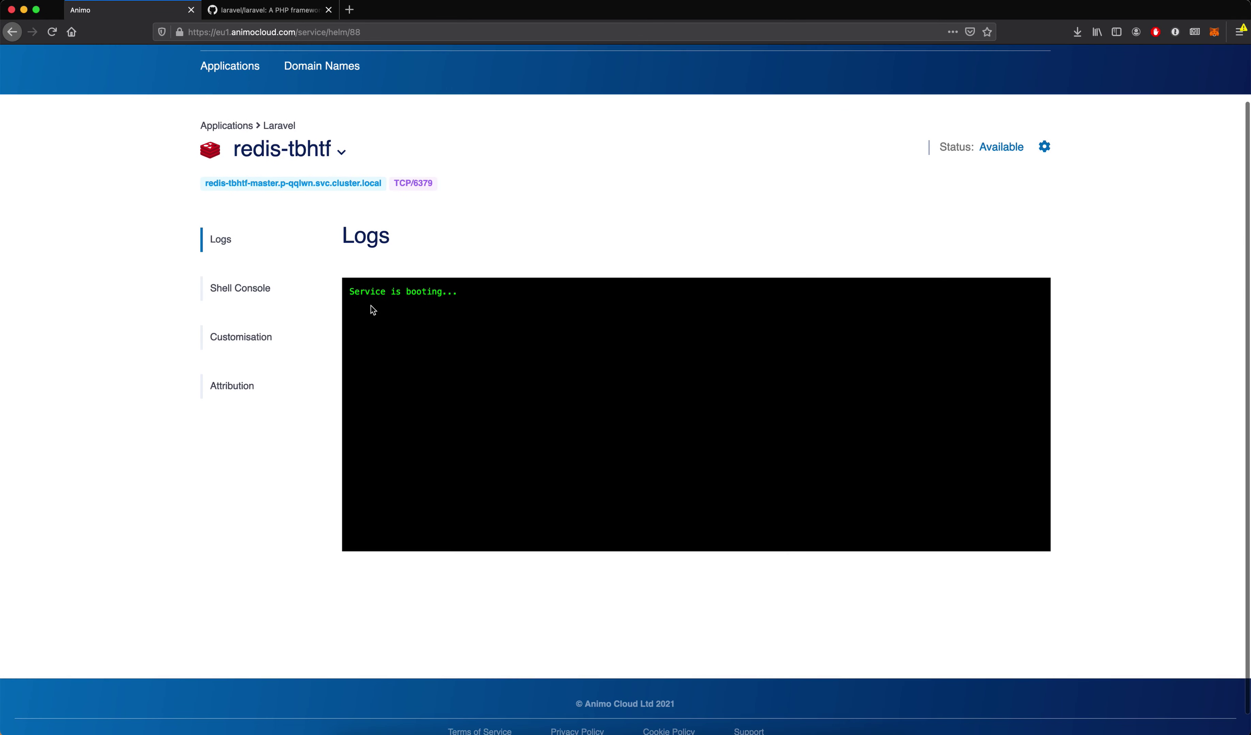
left_click_drag(437, 305, 469, 391)
Start a shell console on the Redis service and bring up its command prompt
left_click(233, 291)
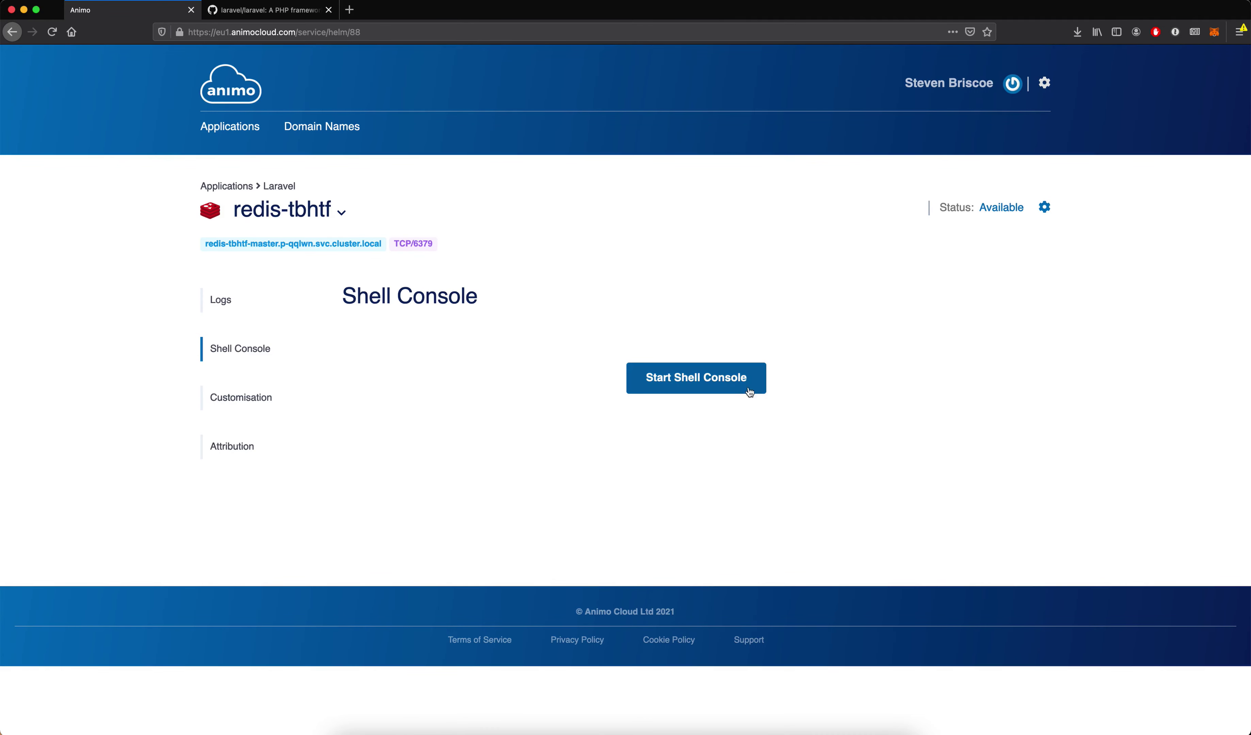
left_click(681, 390)
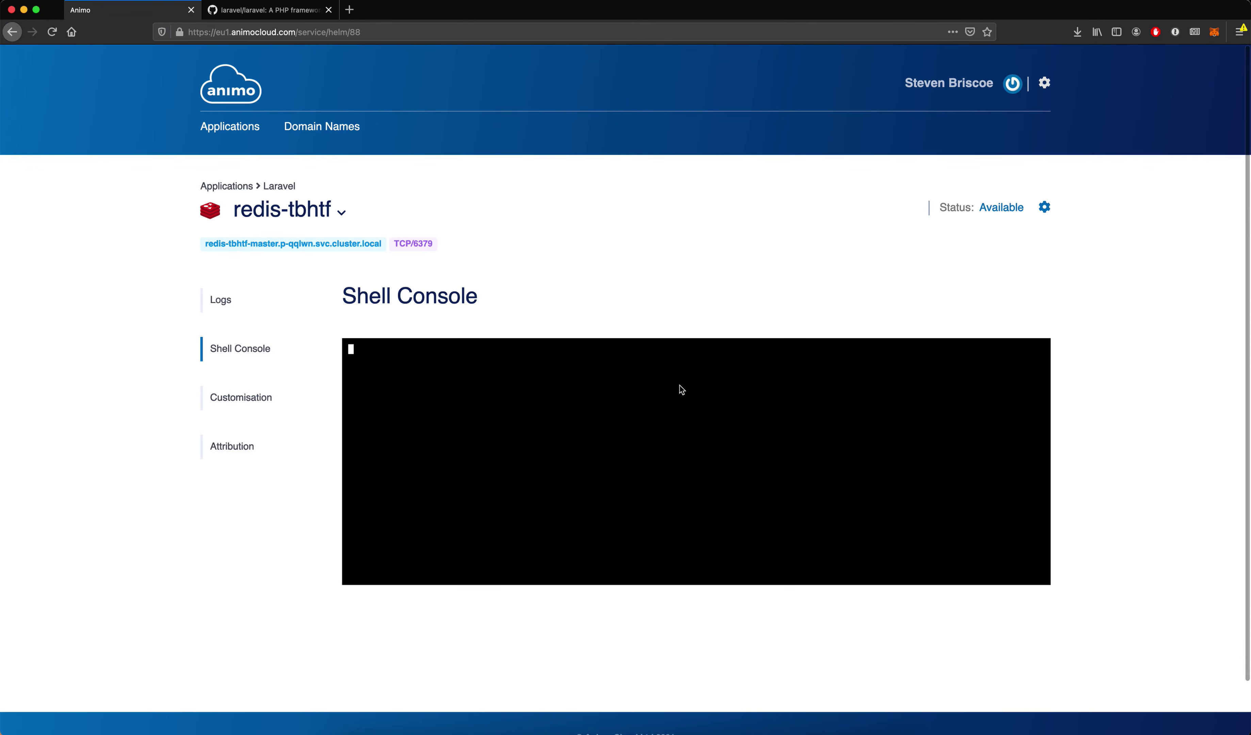
key("Return")
key("Return")
key("Return")
key("Return")
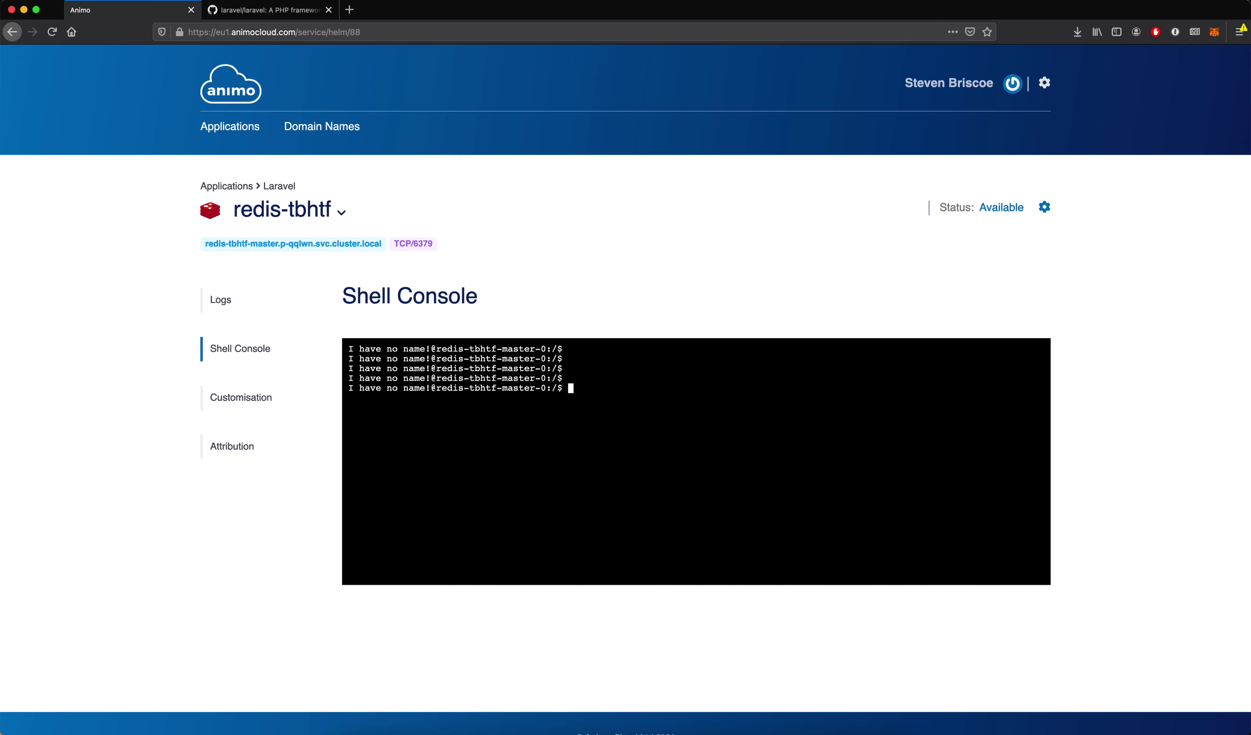
Launch redis-cli in the shell console and authenticate with the auth command and the copied Redis password
type("redis-cli")
key("Return")
type("auth")
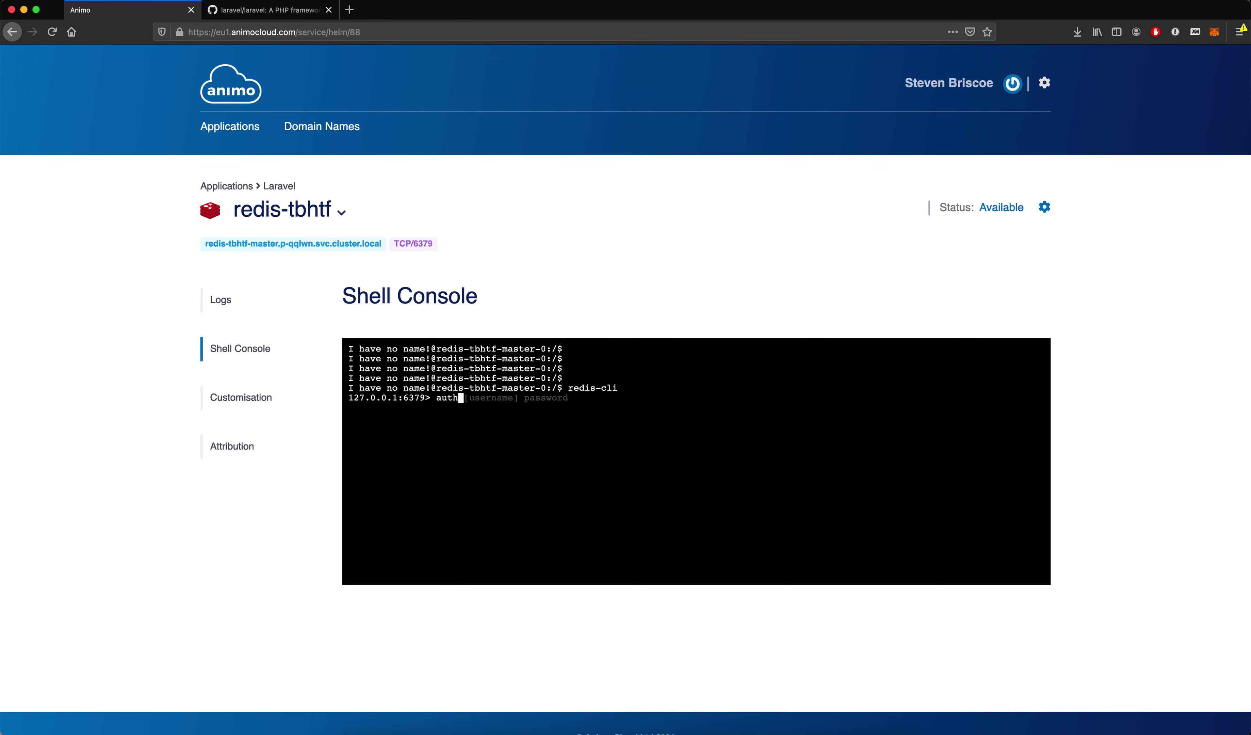
key("super+v")
key("Return")
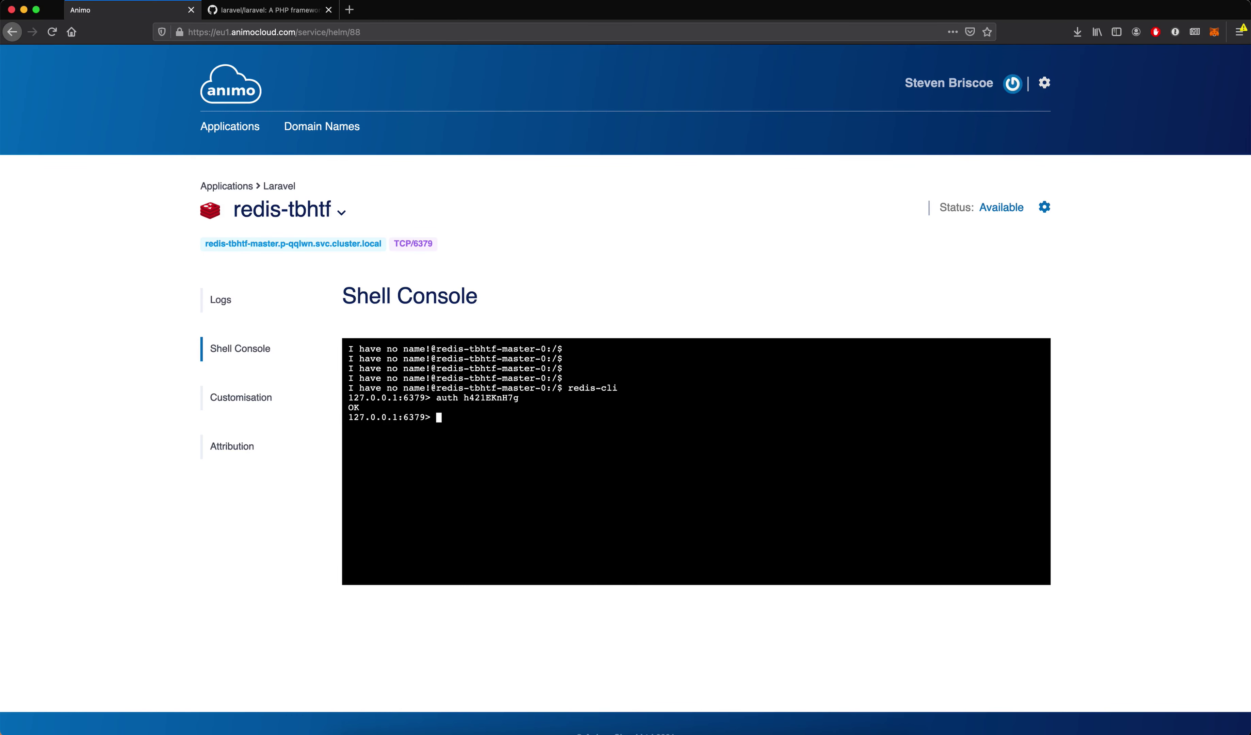
Query the key abc123 with get abc123 and list all stored keys with keys *
type("get abc123")
key("Return")
key("Return")
key("Return")
key("Return")
type("keys *")
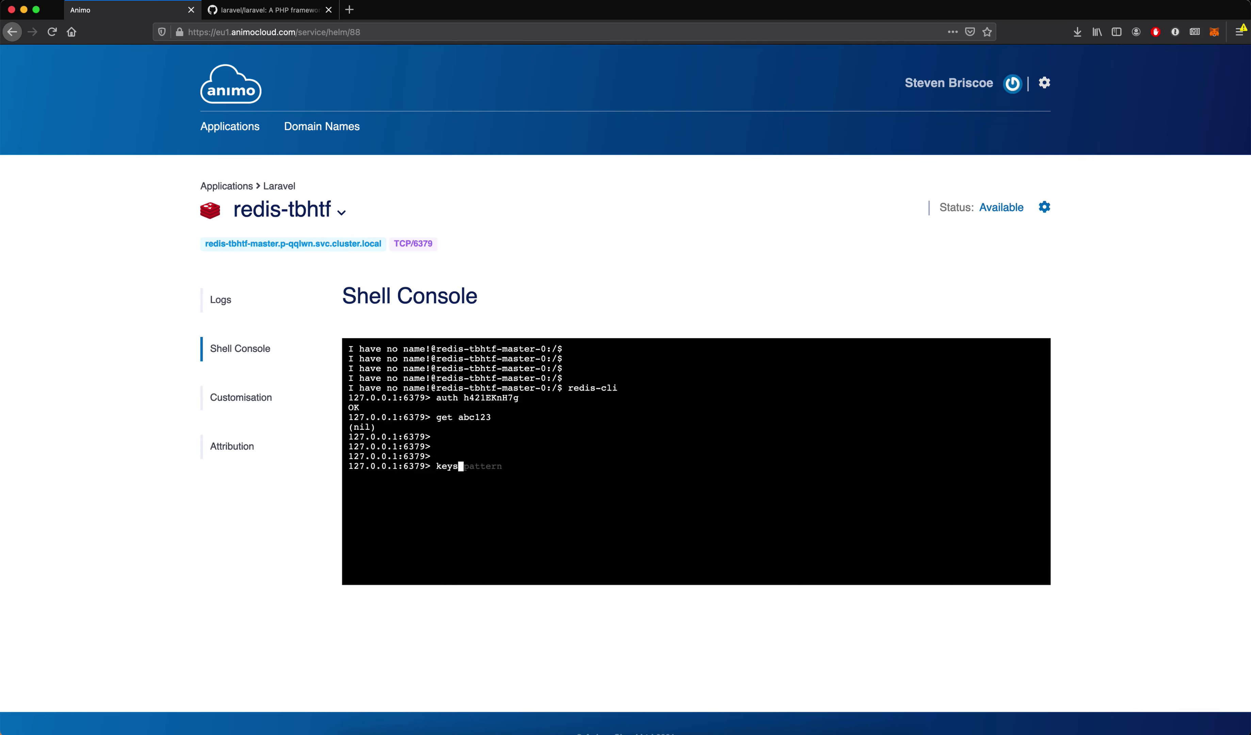
key("Return")
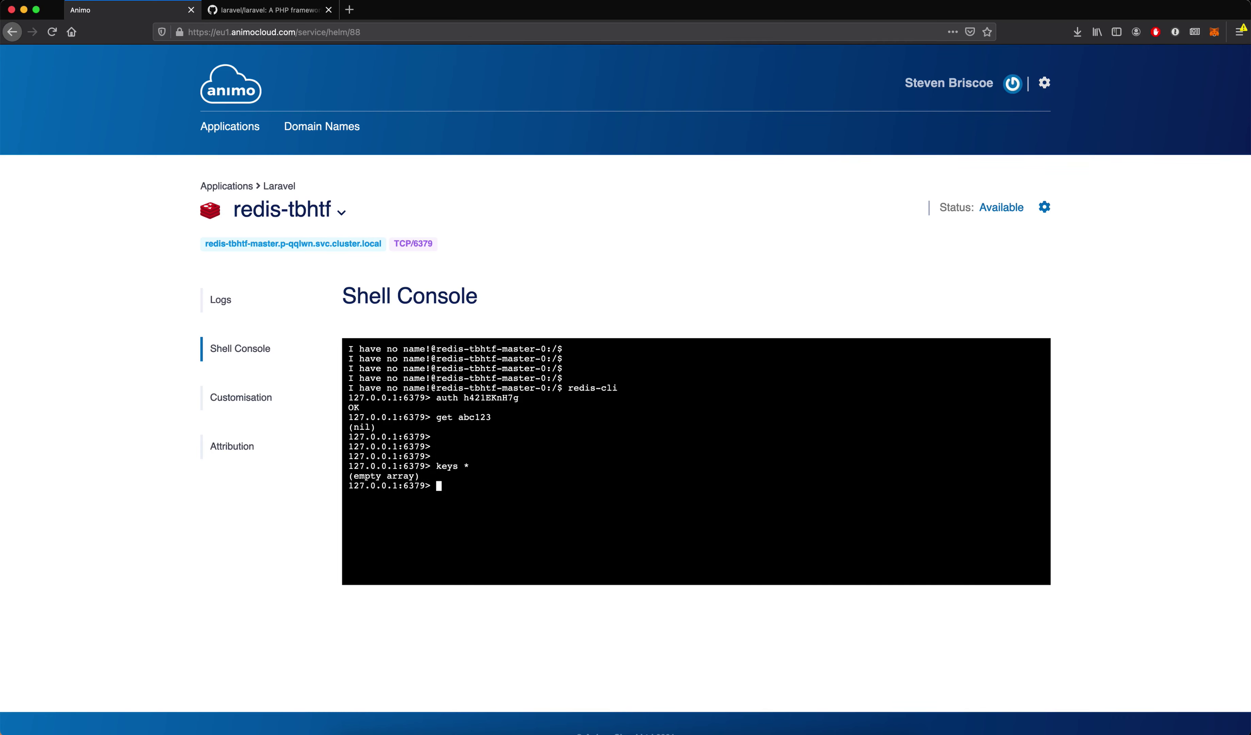
key("Return")
key("Return")
left_click_drag(435, 468, 476, 468)
left_click(488, 466)
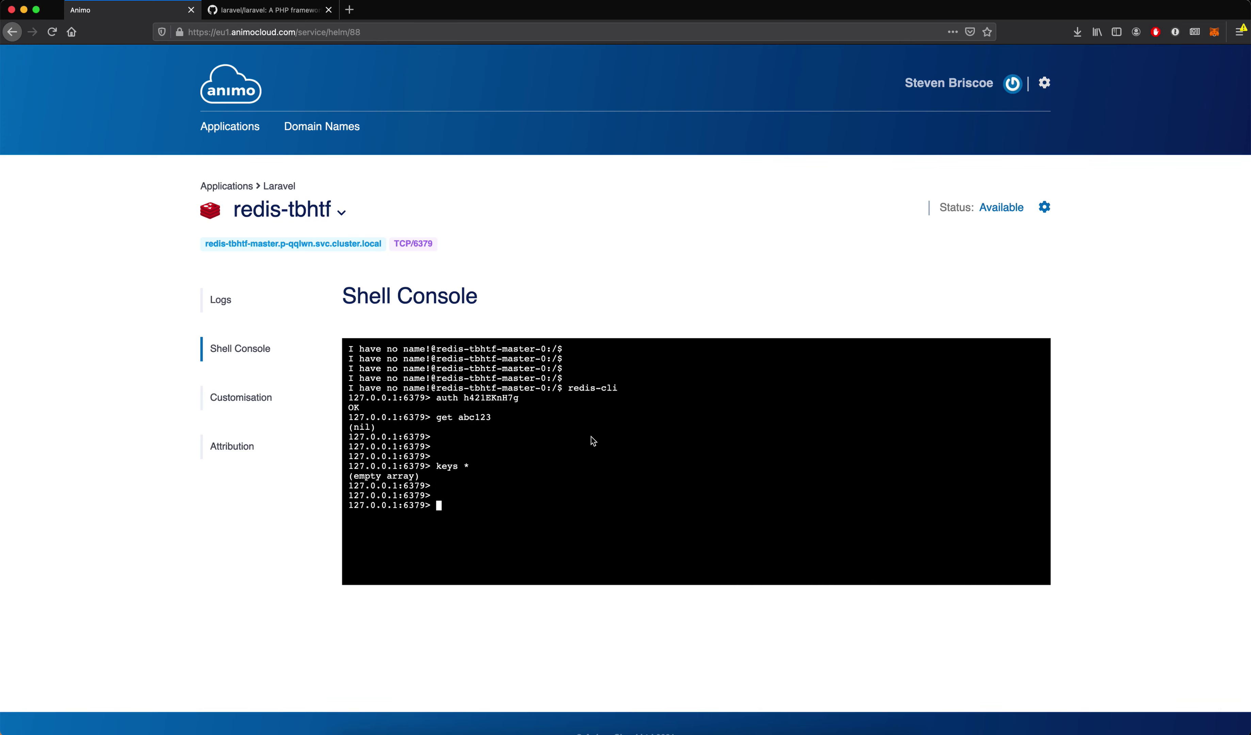
Exit redis-cli and close the shell console session
type("exit")
key("Return")
type("exit")
key("Return")
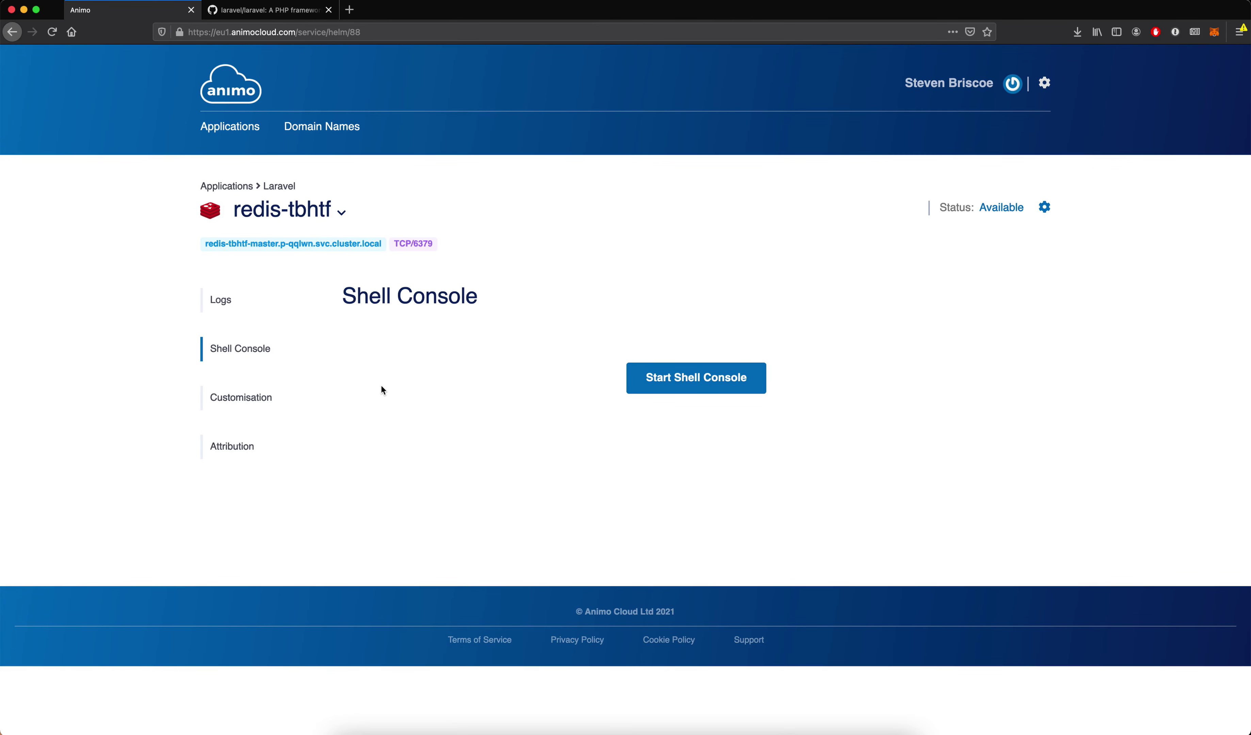
In the Redis service's customisation settings, set the CPU cores to 2.25 and the memory to 256Mi
left_click(244, 407)
scroll(159, 368, "down", 2)
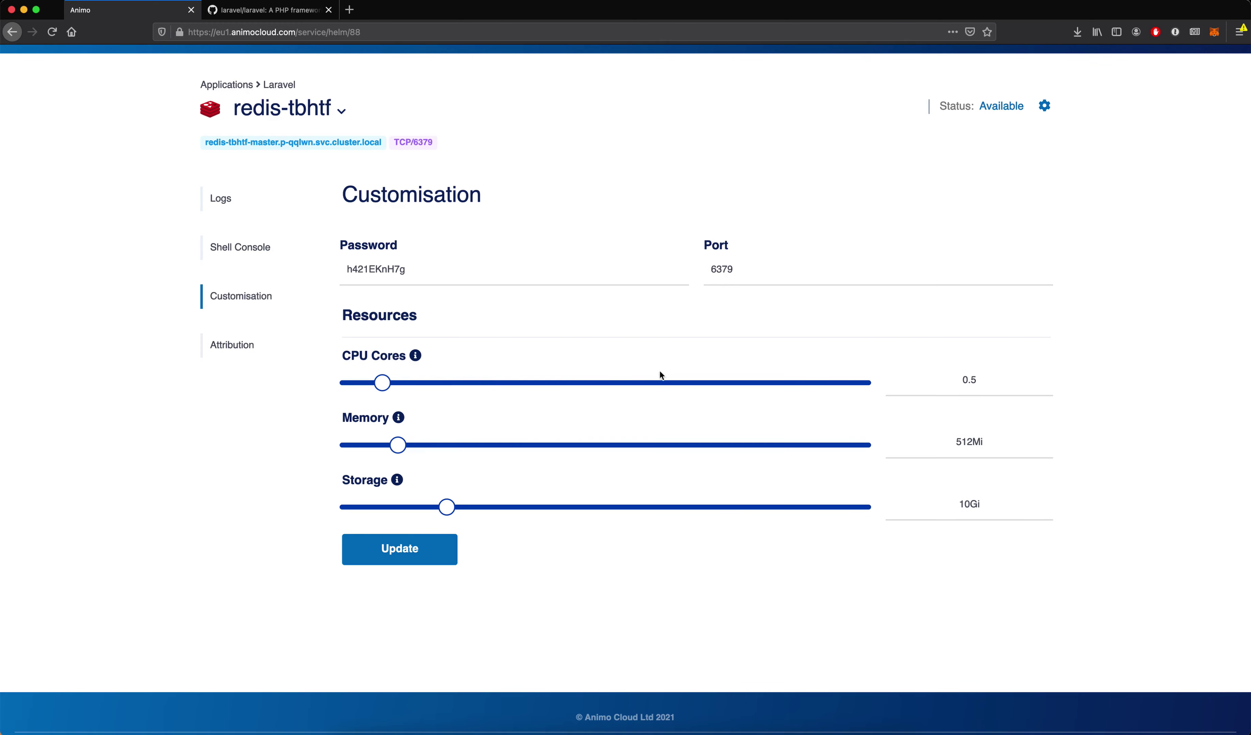
left_click_drag(382, 384, 611, 404)
left_click_drag(400, 454, 363, 452)
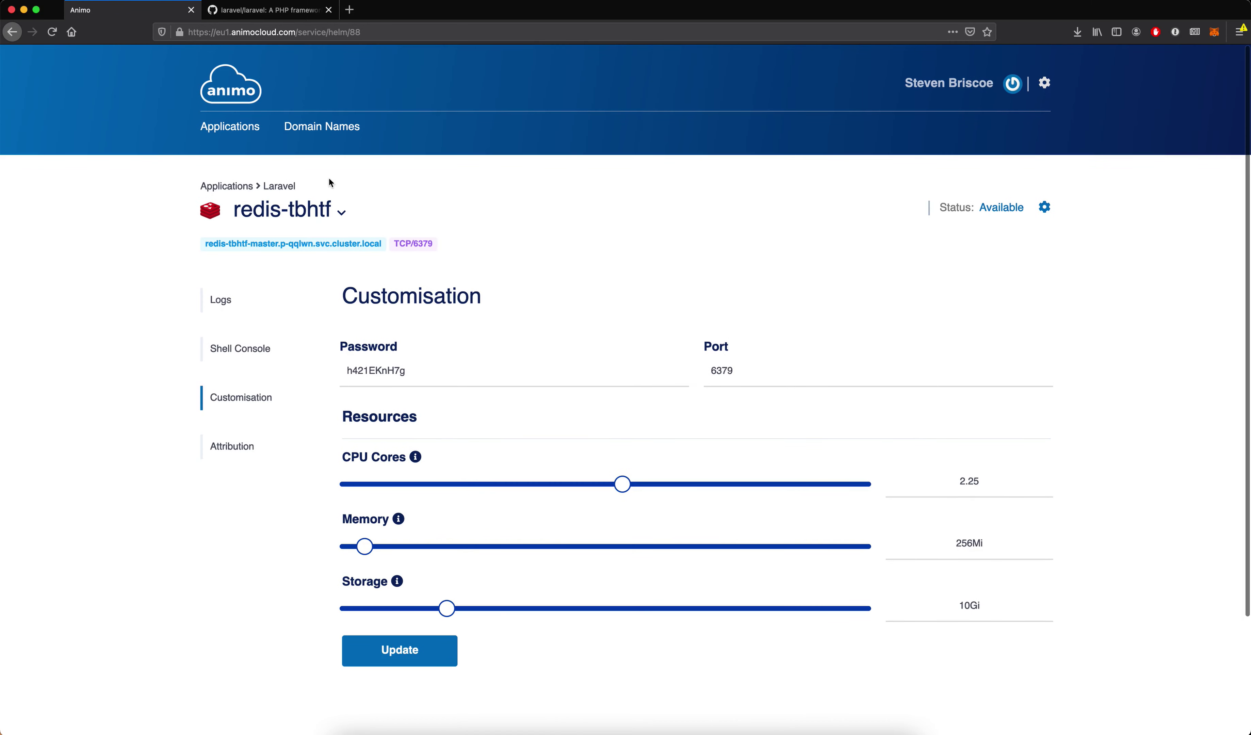
Switch to the calm-people PHP service and view its environment variables and persisted folders settings
left_click(292, 209)
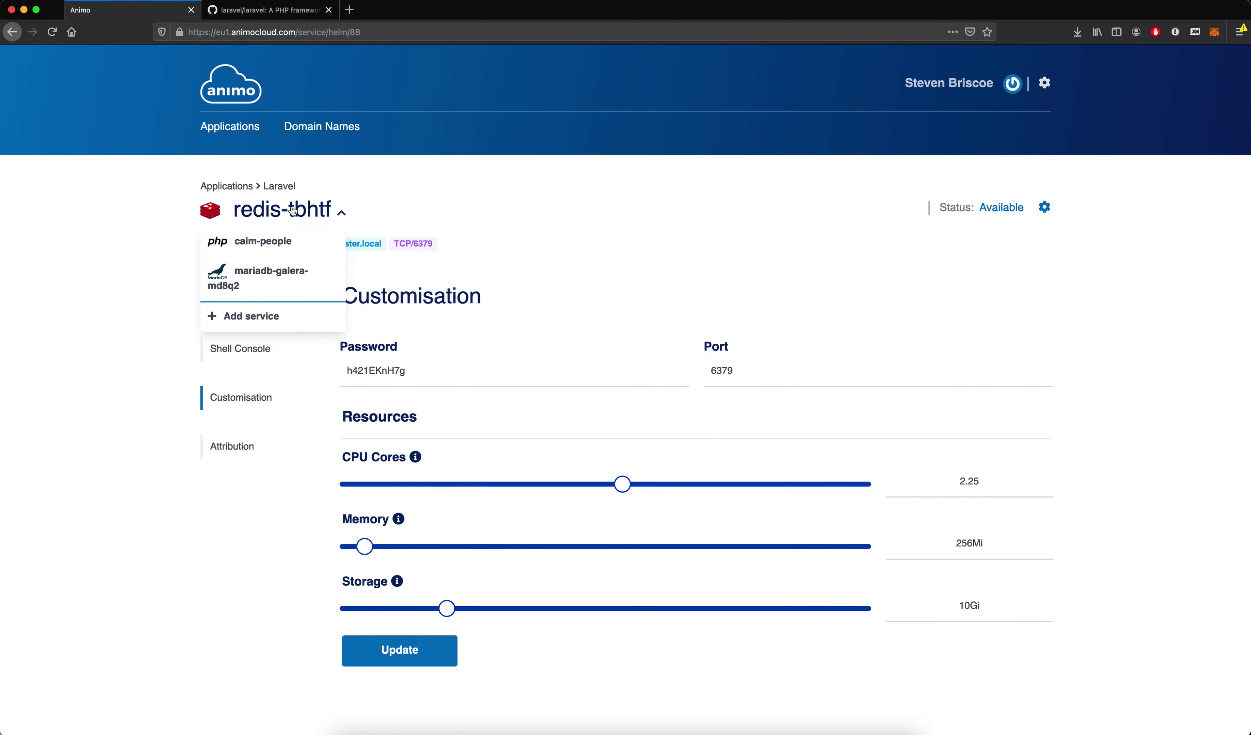
left_click(279, 245)
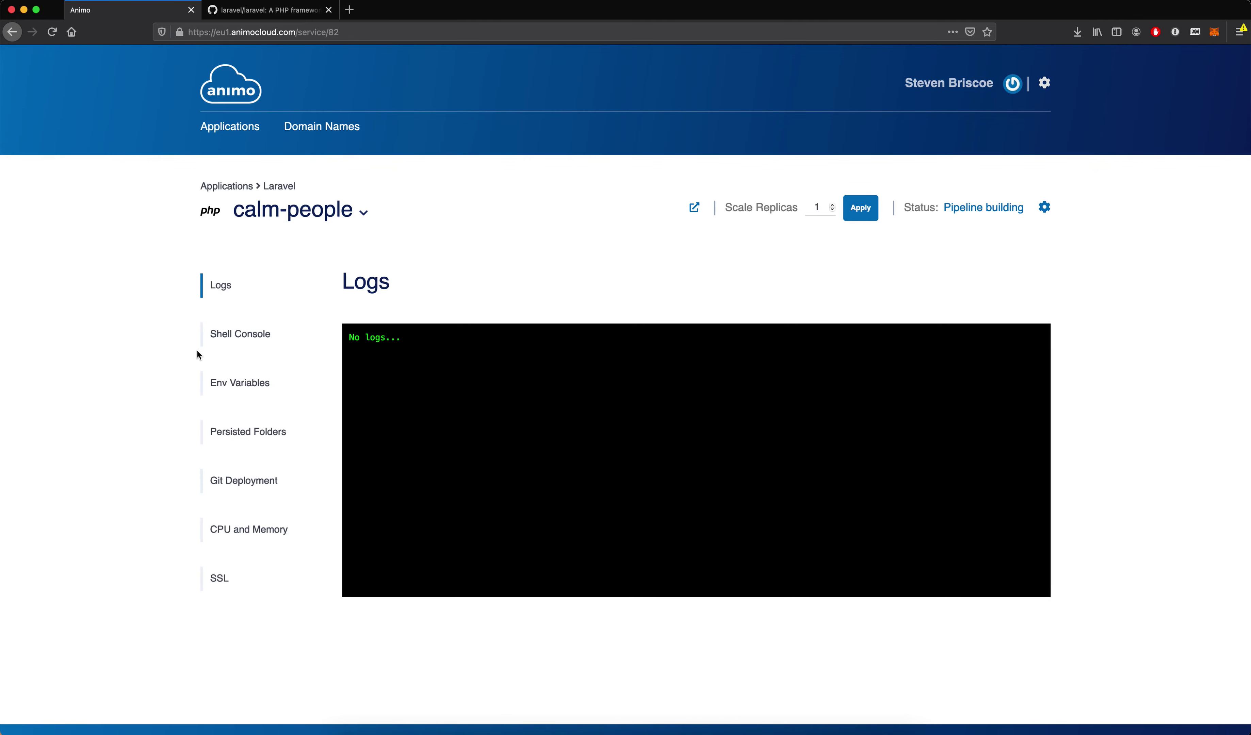
left_click(250, 386)
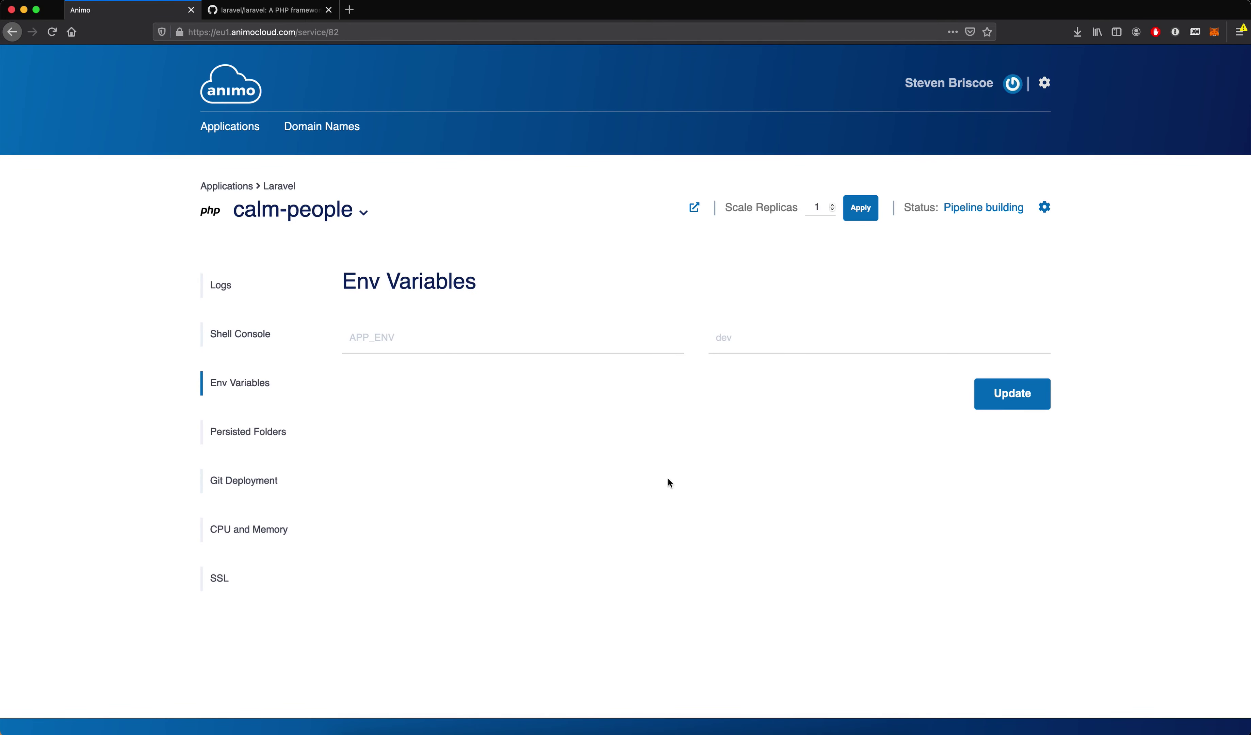
scroll(669, 482, "down", 1)
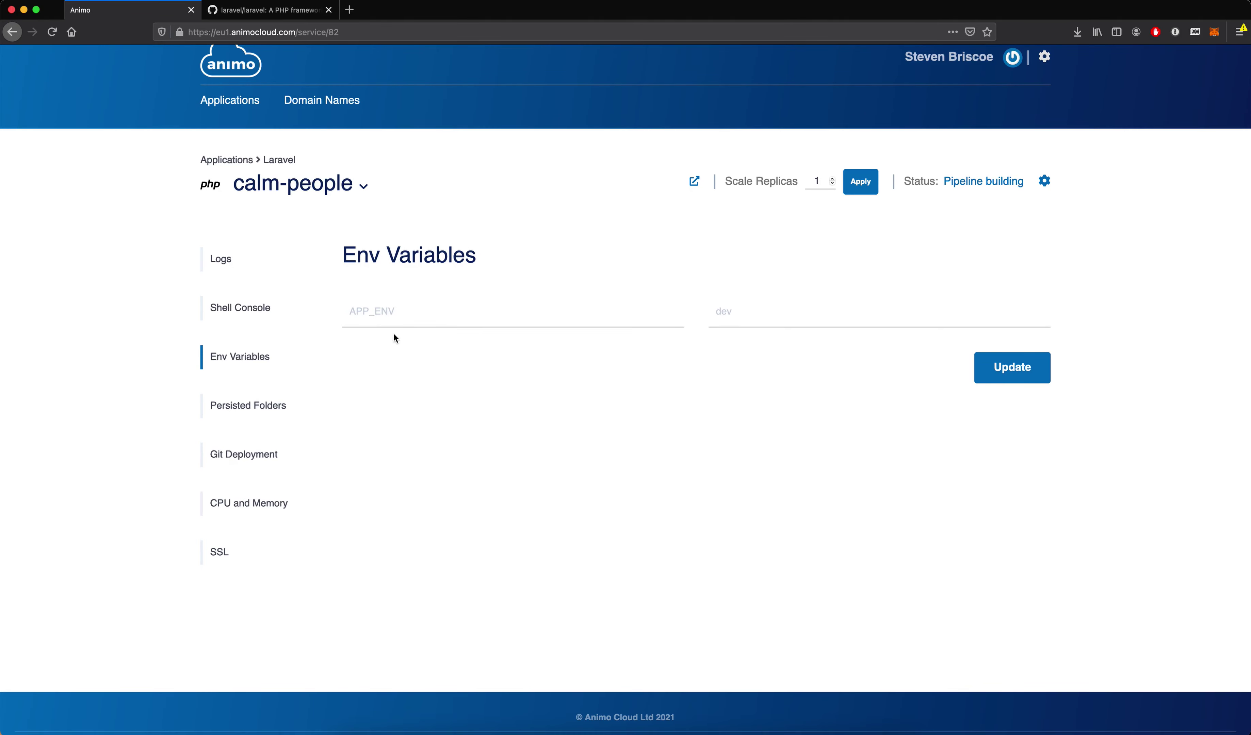
scroll(435, 399, "down", 1)
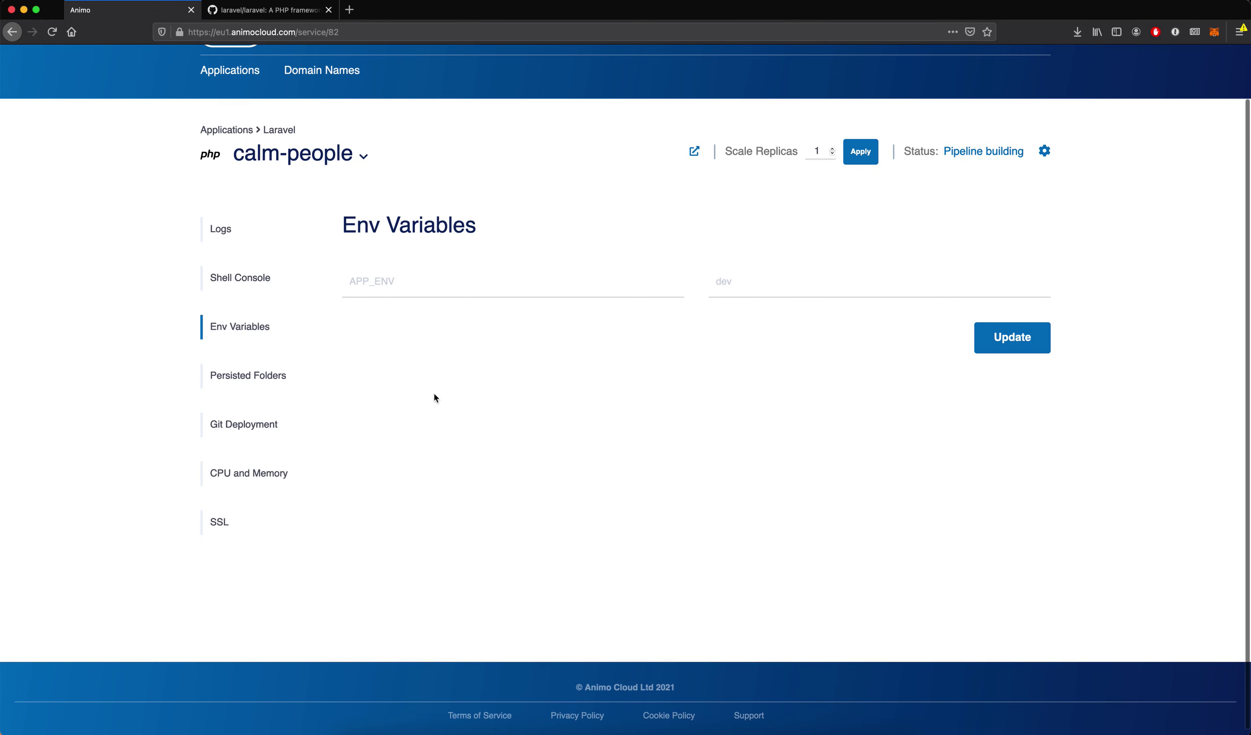
scroll(435, 398, "down", 1)
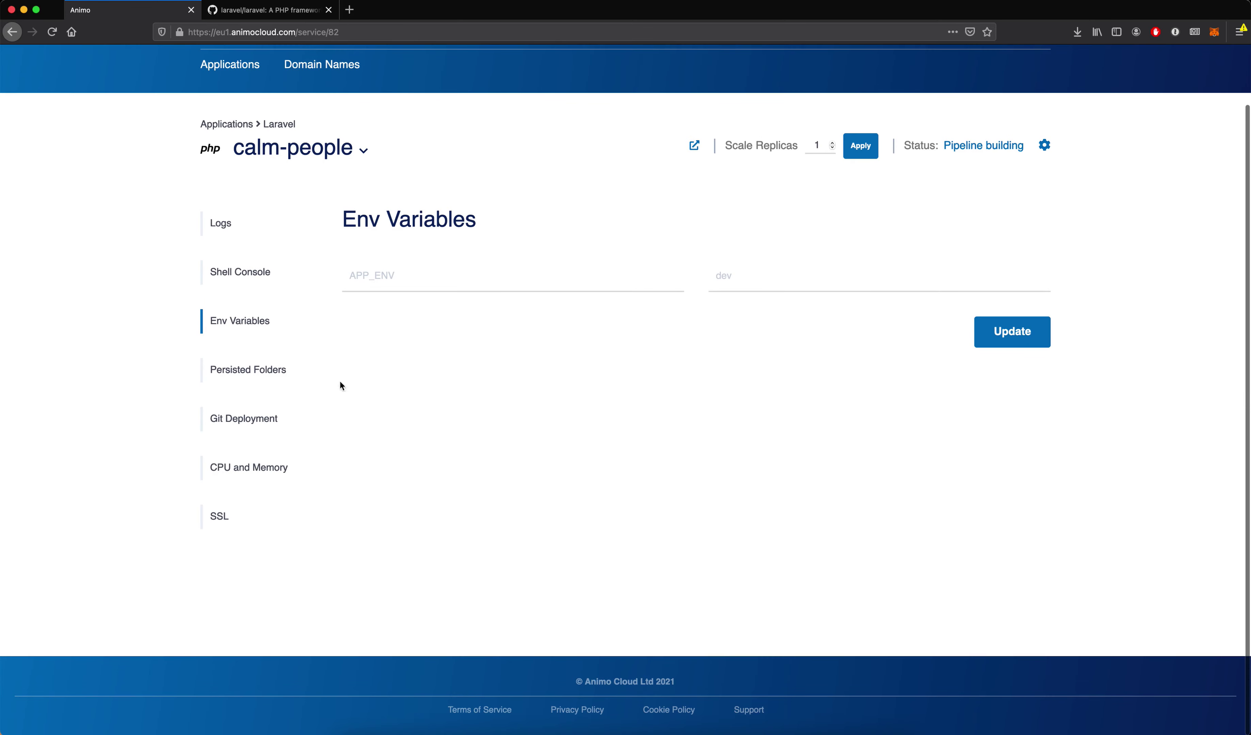
left_click(250, 374)
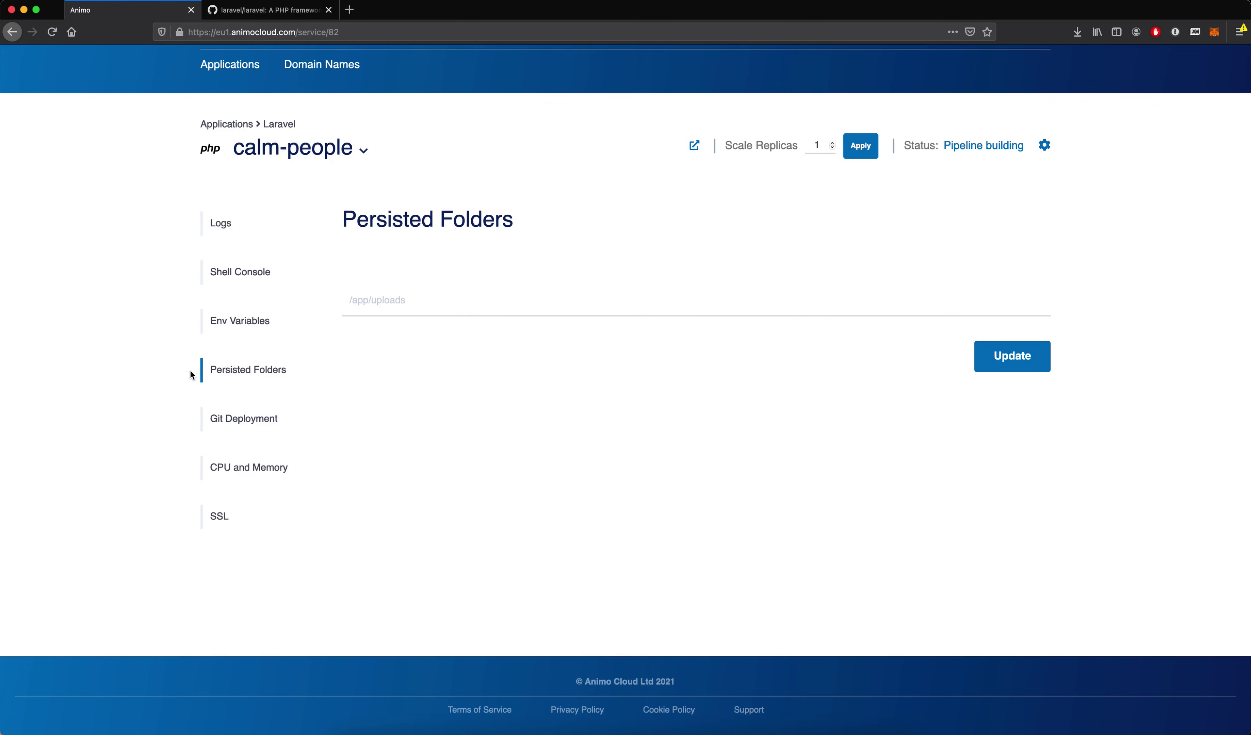